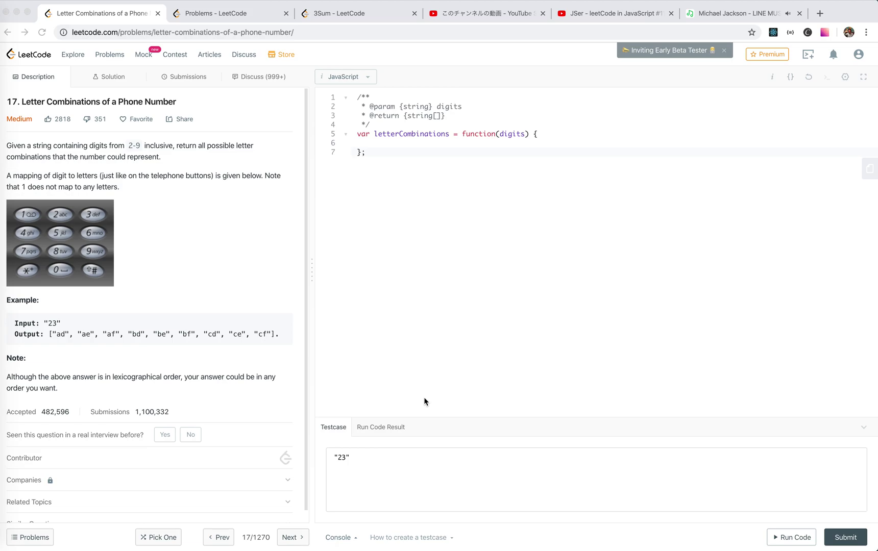
Review the problem's example input 23, its output combinations and the digit-to-letter mapping note
click(126, 300)
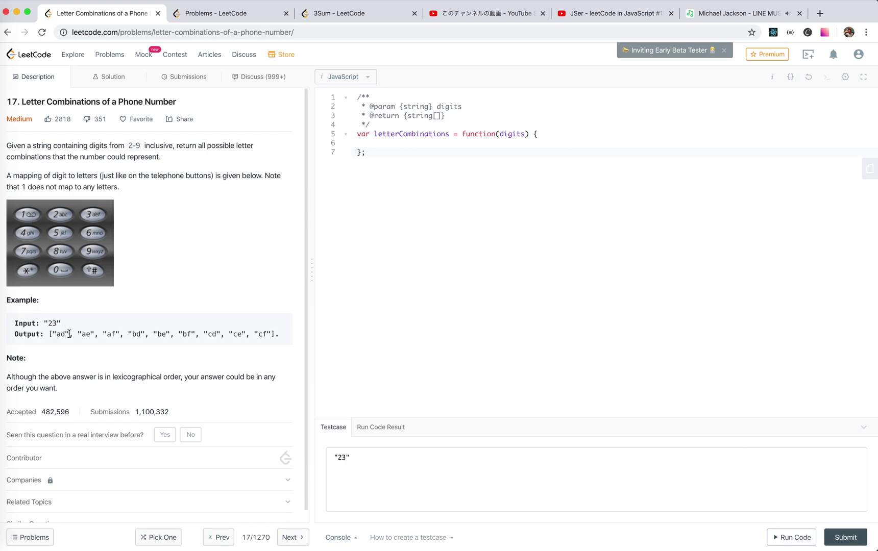
drag(48, 333, 157, 335)
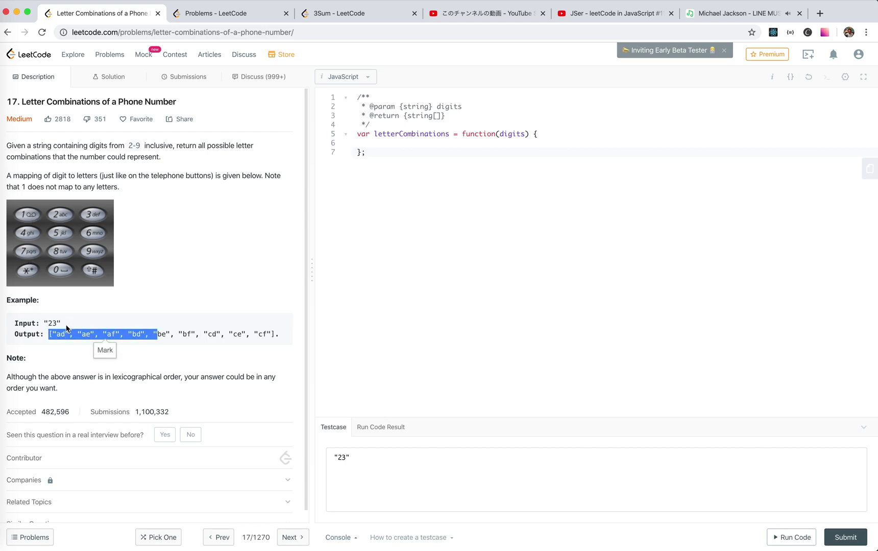
mouse_move(62, 323)
mouse_down()
mouse_move(48, 323)
mouse_move(58, 322)
mouse_up()
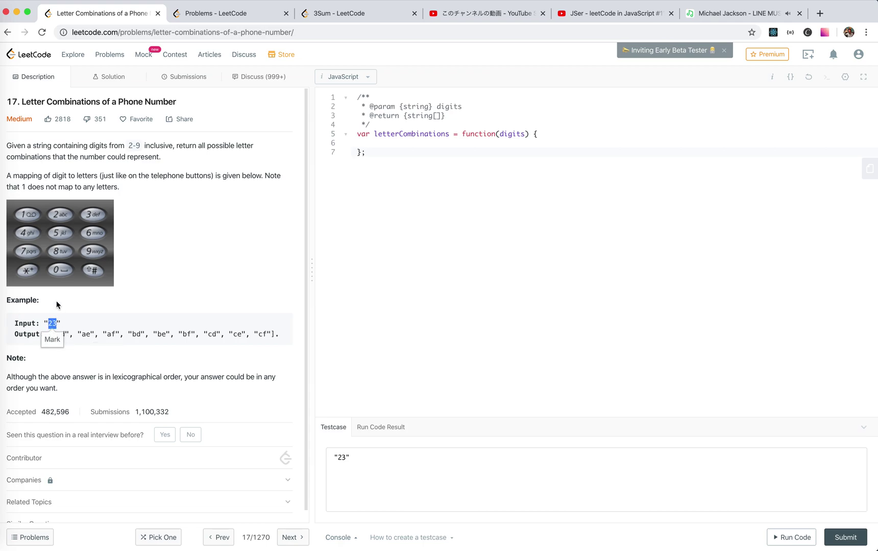
click(72, 317)
drag(127, 175, 149, 194)
click(86, 177)
drag(33, 174, 120, 186)
click(144, 194)
mouse_move(56, 334)
mouse_down()
mouse_move(86, 333)
mouse_move(68, 334)
mouse_up()
click(86, 334)
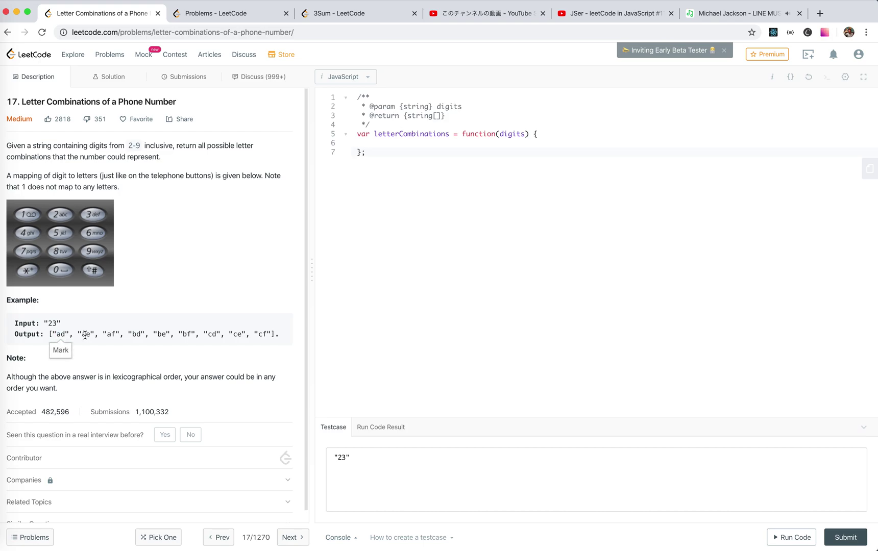
double_click(86, 335)
click(409, 226)
Paste the digit-to-letters map into letterCombinations and begin the 'const walk = (' declaration
click(395, 142)
text(const map = {       1: [],       2: ['a','b','c'],       3: ['d', 'e', 'f'],       4: ['g', 'h', 'i'],       5: ['j', 'k', 'l'],       6: ['m', 'n', 'o'],       7: ['p', 'q', 'r', 's'],       8: ['t', 'u', 'v'],       9: ['w', 'x', 'y', 'z']     })
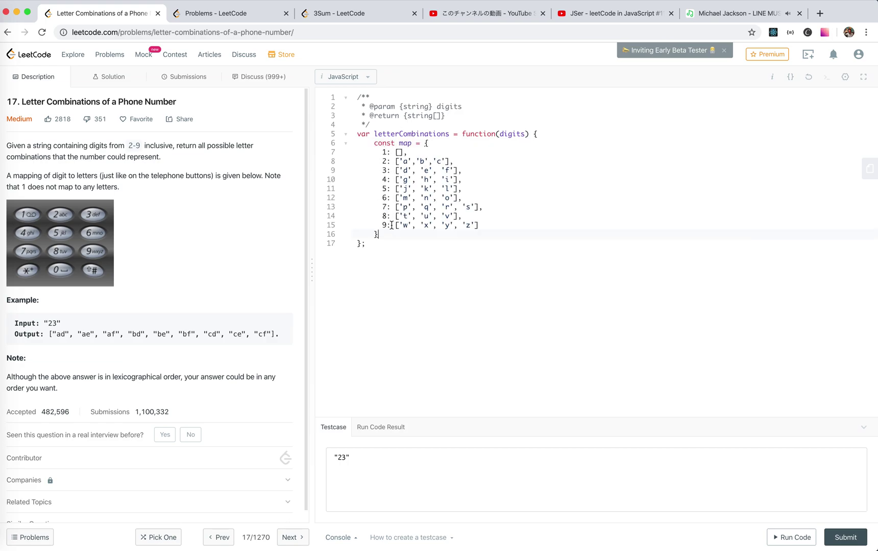
key(Return)
key(Return)
text(const w)
key(BackSpace)
text(walk = ()
text(i)
text(, )
text(prefix) => {)
Give walk (i, prefix), read digits[i], and loop over map[digit] calling walk(i + 1, prefix + char)
key(Return)
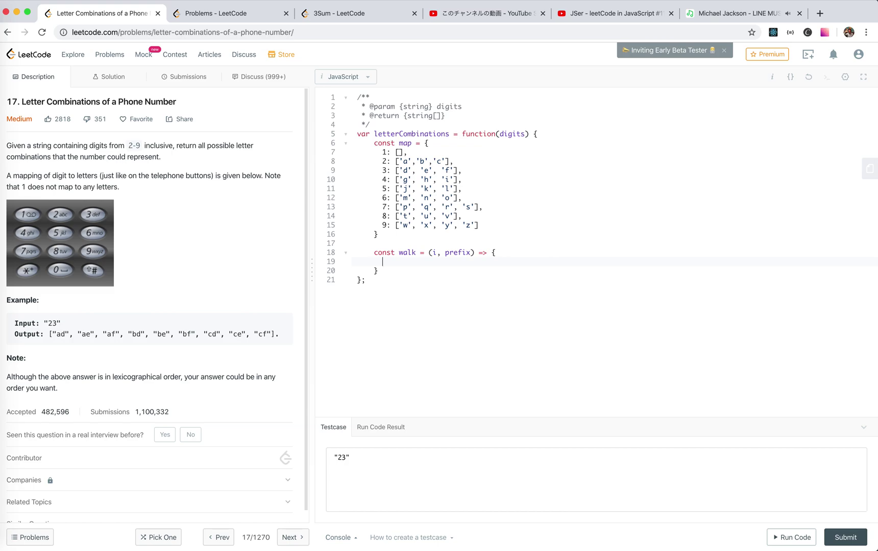
text(for)
key(BackSpace)
key(BackSpace)
key(BackSpace)
text(const digt)
key(BackSpace)
text(it = digits[i])
key(Return)
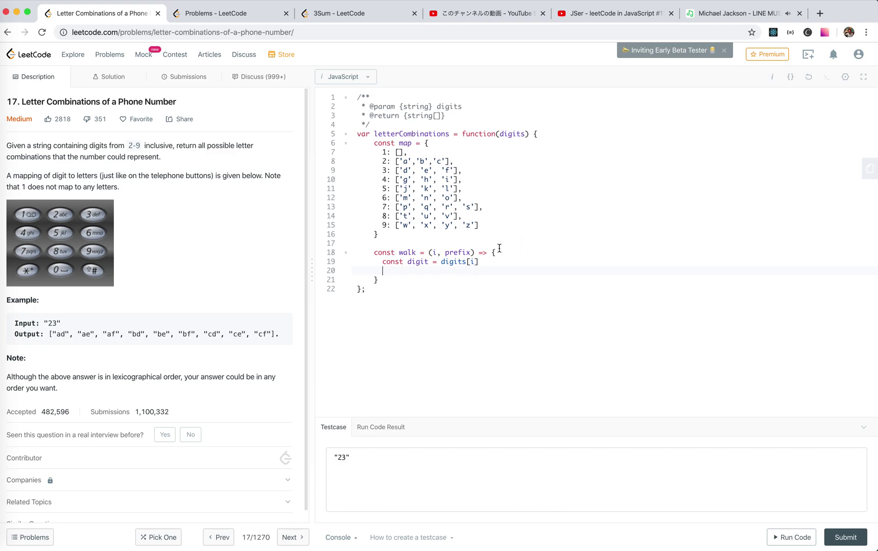
text(for ()
text(let chara)
key(BackSpace)
text(of )
text(map[digit]) {)
key(Return)
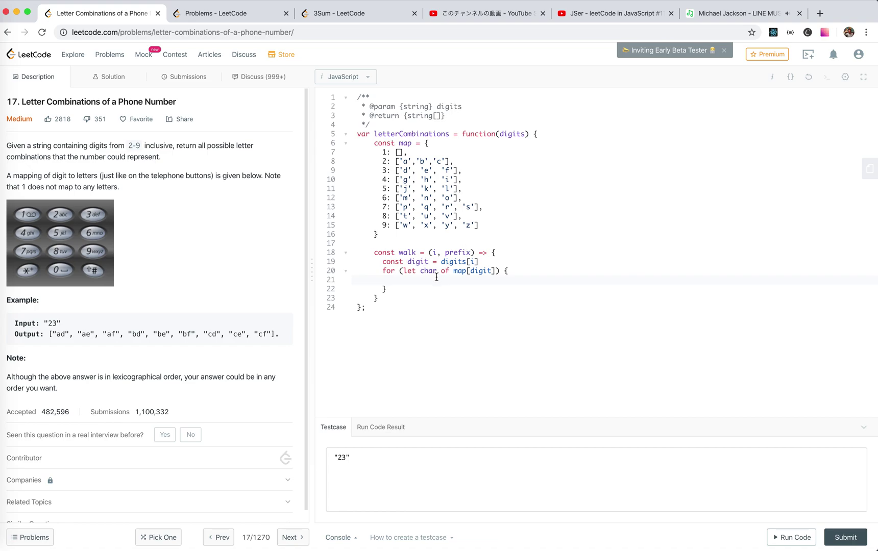
text(walk)
text((i + 1, prefix + char)
Add an end-of-digits base case pushing prefix into result, followed by a blank line
click(516, 250)
key(Return)
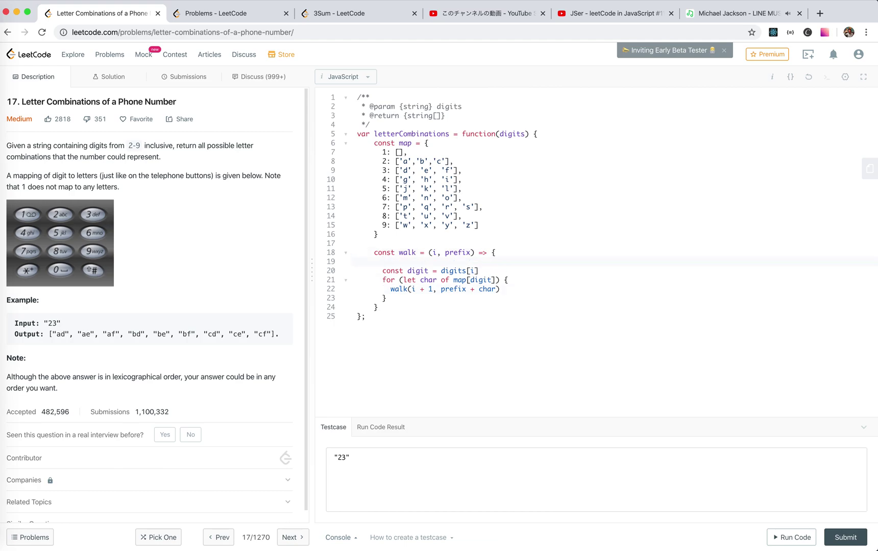
text(if(i > )
text(digits.length - 1) )
text({)
key(Return)
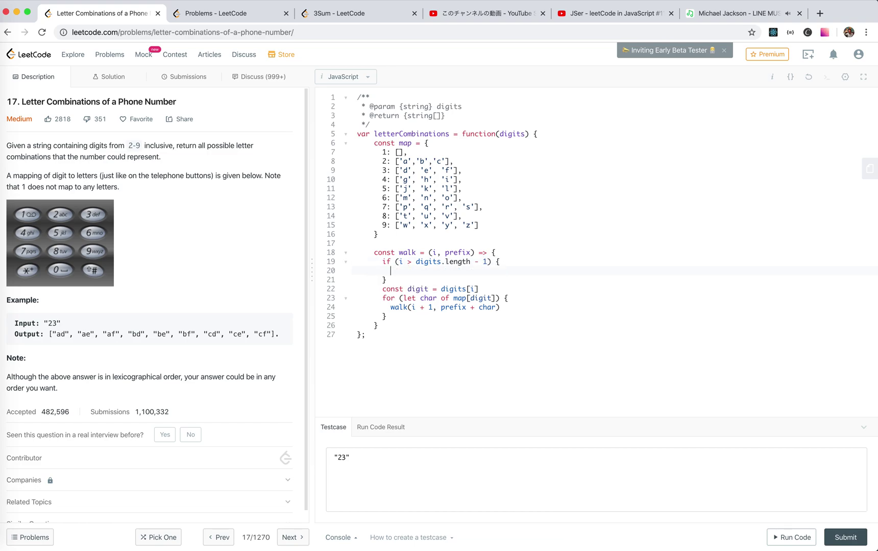
click(419, 242)
key(Return)
text(const result = [)
key(Up)
key(Up)
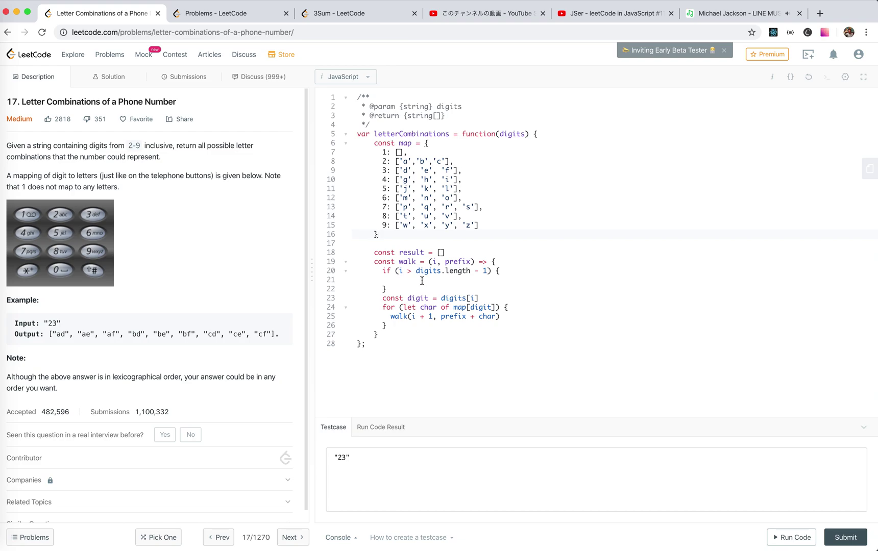
click(422, 280)
text(result)
text(.push(prefix))
key(Down)
key(Return)
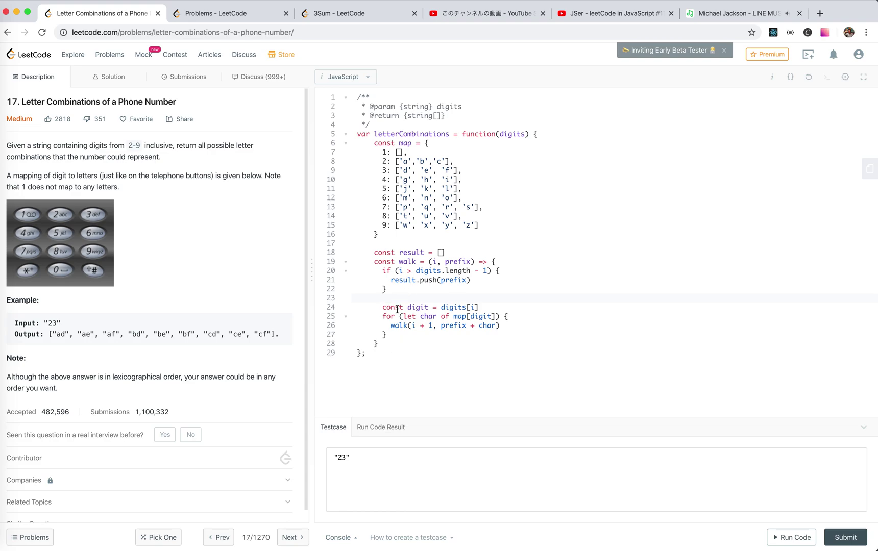
Below walk, add if (digits.length > 0) { walk(0, '') } and then return result
click(388, 343)
key(Return)
key(Return)
text(if (digits.)
drag(390, 280, 472, 281)
click(473, 280)
click(421, 363)
text(length )
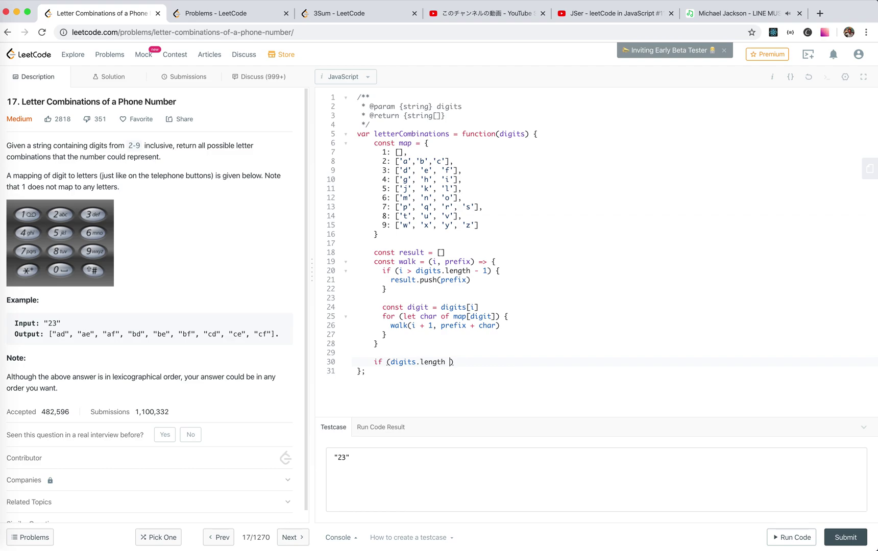
text(=== 0)
key(BackSpace)
key(BackSpace)
key(BackSpace)
key(BackSpace)
key(BackSpace)
text(> 0)
key(Right)
text({)
key(Return)
text(walk()
text(0,)
key(Return)
key(Return)
text(return result)
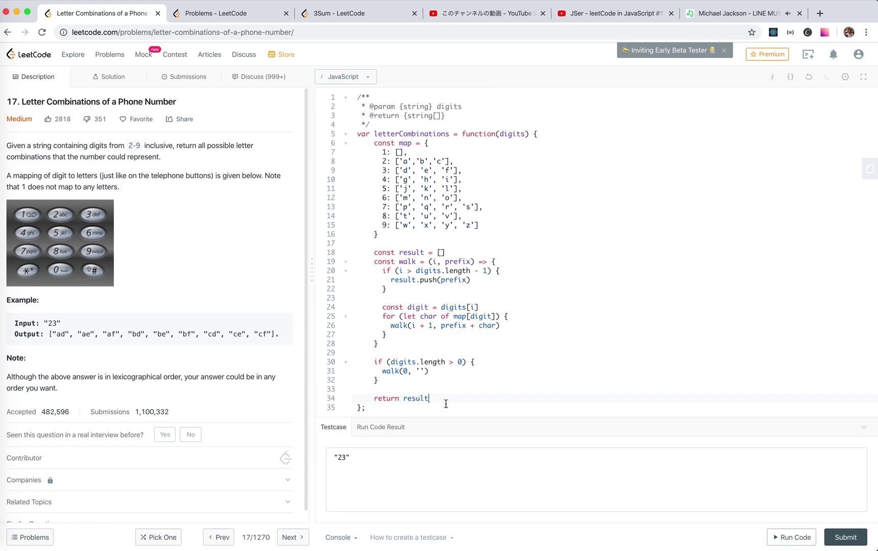
Add a comment above walk about carrying the temporary prefix, and run the test case
click(453, 253)
key(Return)
text(//)
key(Return)
text(// walk throught the digits, with)
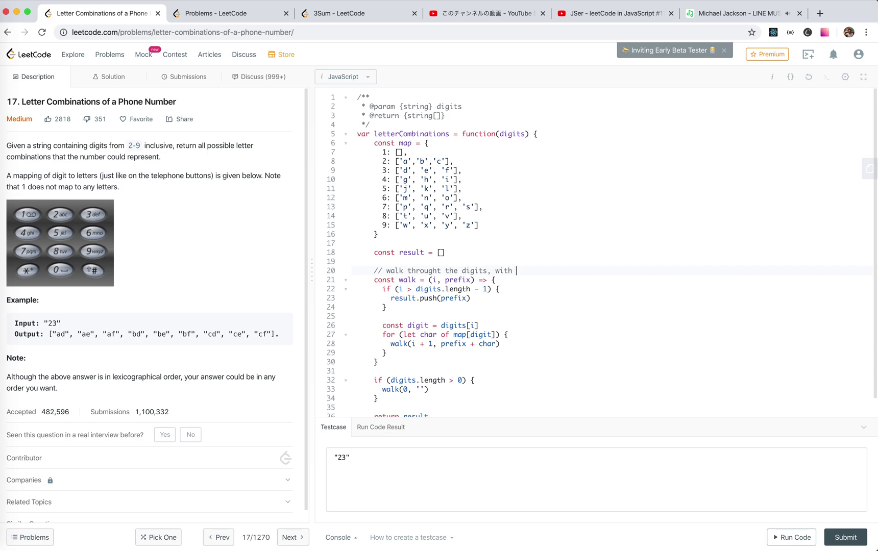
text( temporary )
text(result (prefix) on )
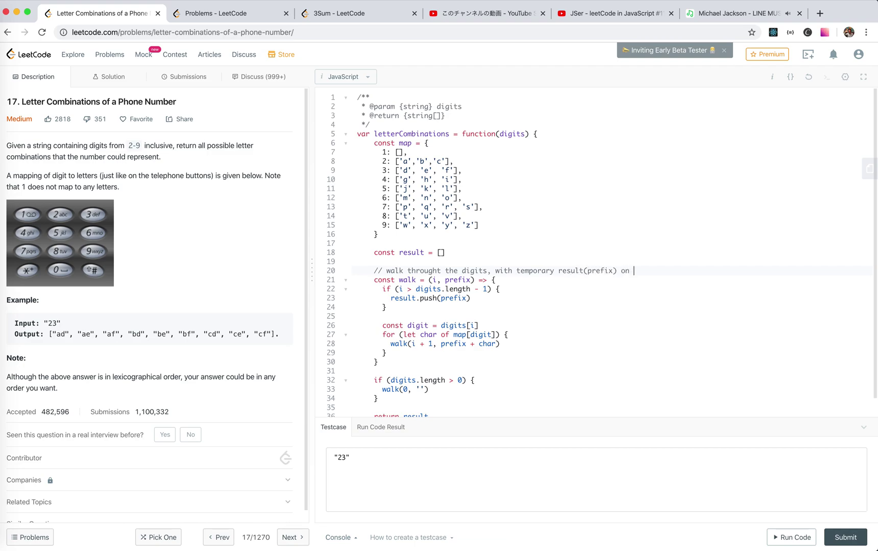
text(our back)
scroll(423, 326, down, 1)
click(790, 537)
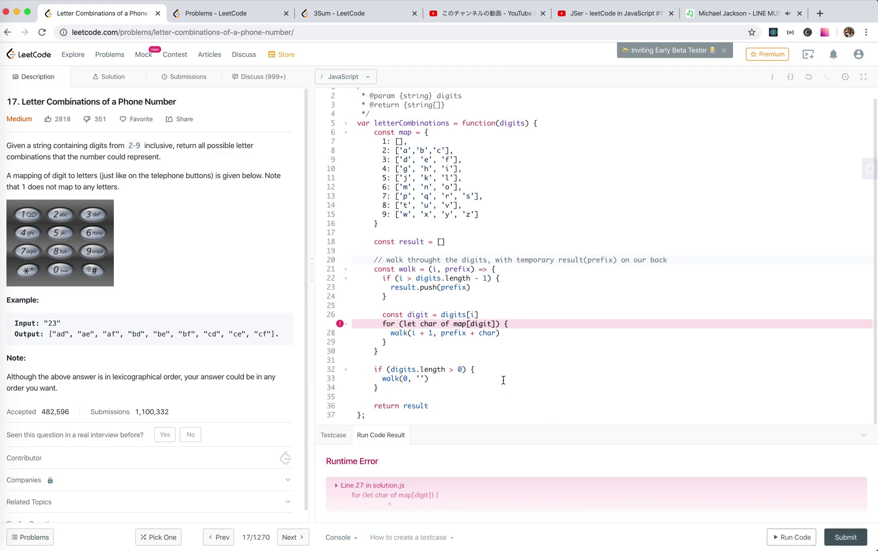
Inspect the runtime error, rerun the code, and read 'map[digit] is not iterable' on line 27
click(454, 493)
click(466, 413)
double_click(452, 315)
double_click(421, 314)
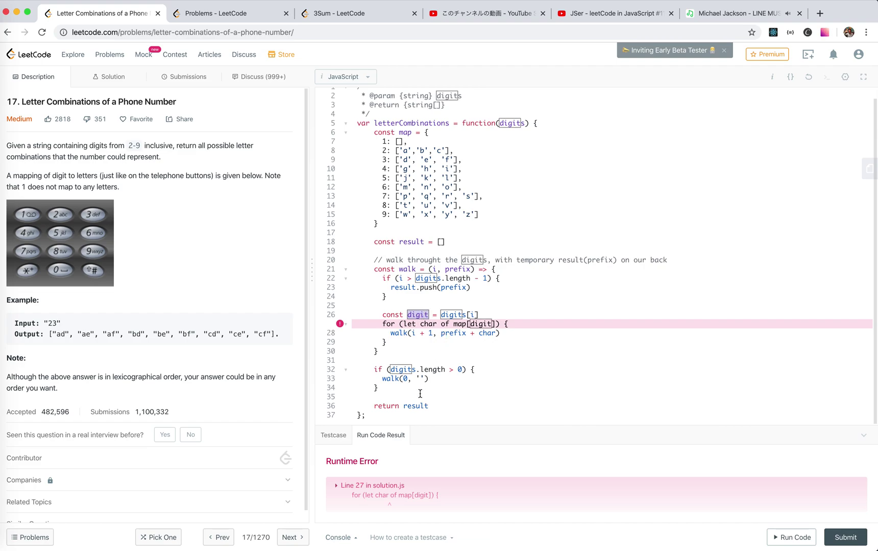
click(349, 435)
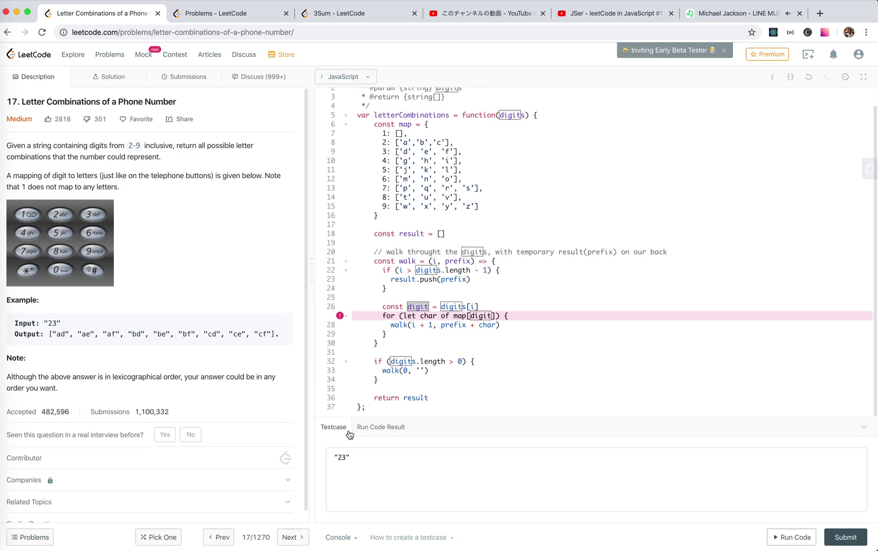
click(796, 537)
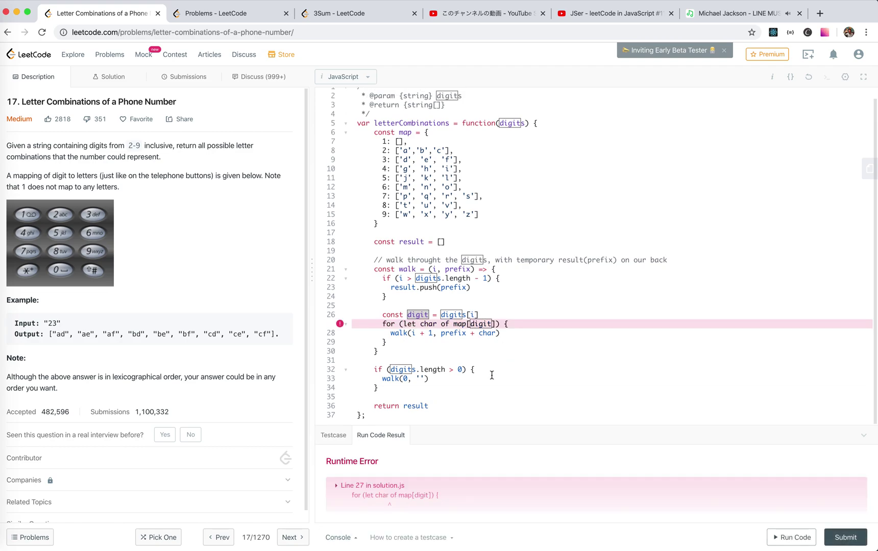
click(471, 487)
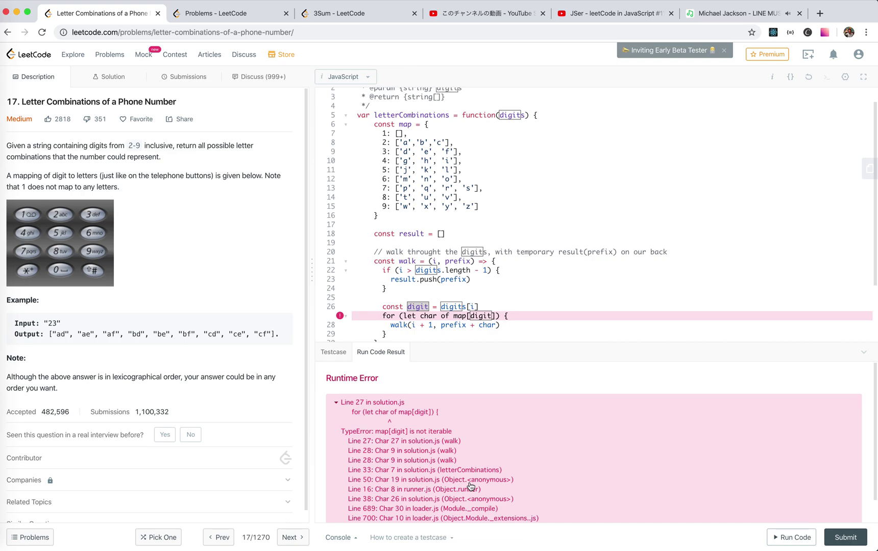
click(478, 414)
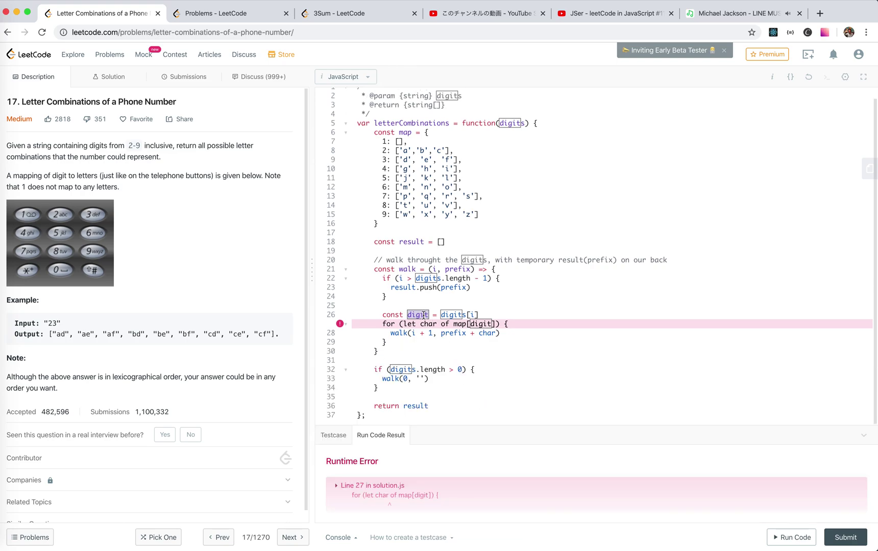
scroll(425, 315, up, 1)
scroll(425, 314, down, 1)
Add a debug console.log below the digit lookup and run the code
click(518, 314)
key(Return)
text(console.log(digit, map[)
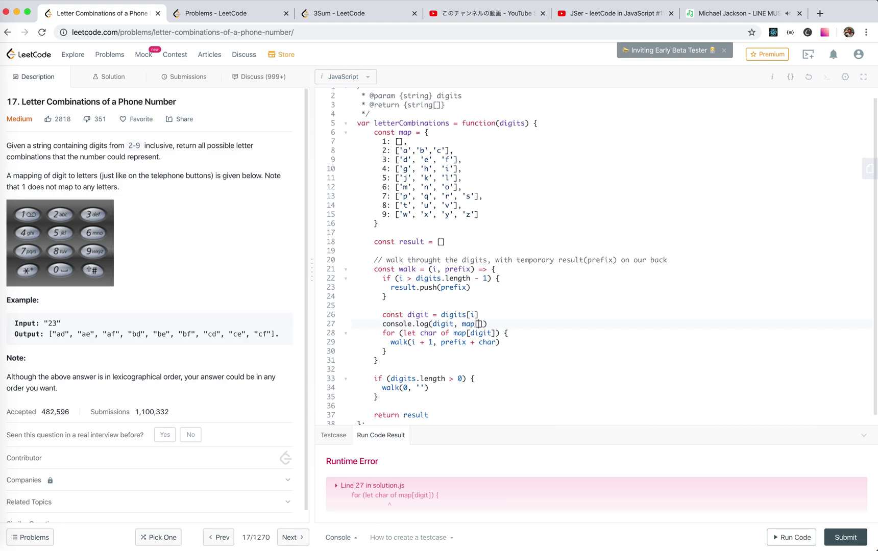
text(digit)
click(782, 537)
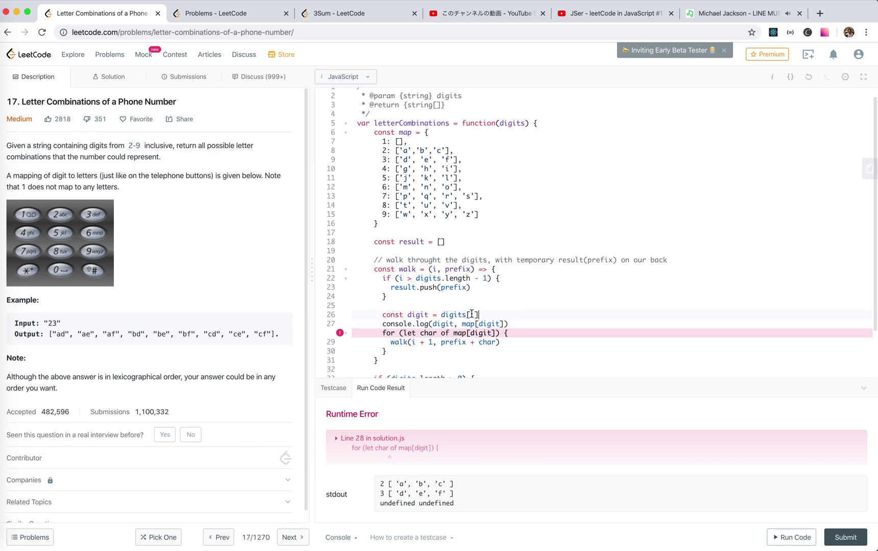
Make the base case return after result.push(prefix), delete the console.log line, and rerun
drag(479, 314, 319, 314)
key(Return)
text(return)
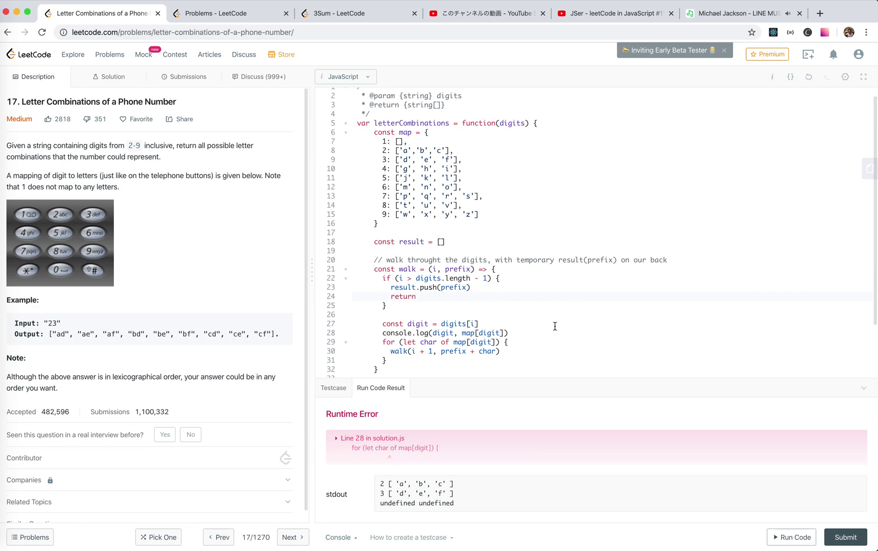
triple_click(533, 335)
key(BackSpace)
click(782, 537)
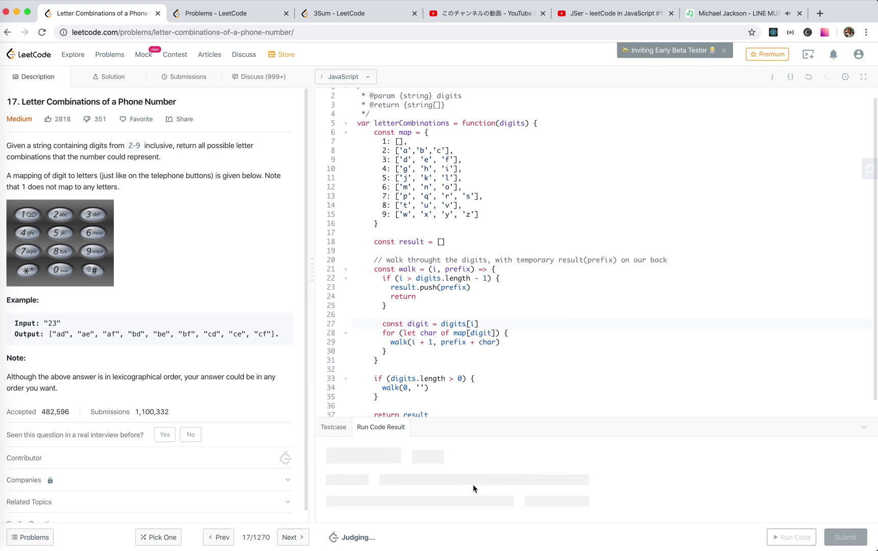
Check the accepted submission's runtime and memory, then go back to the Description tab
click(840, 541)
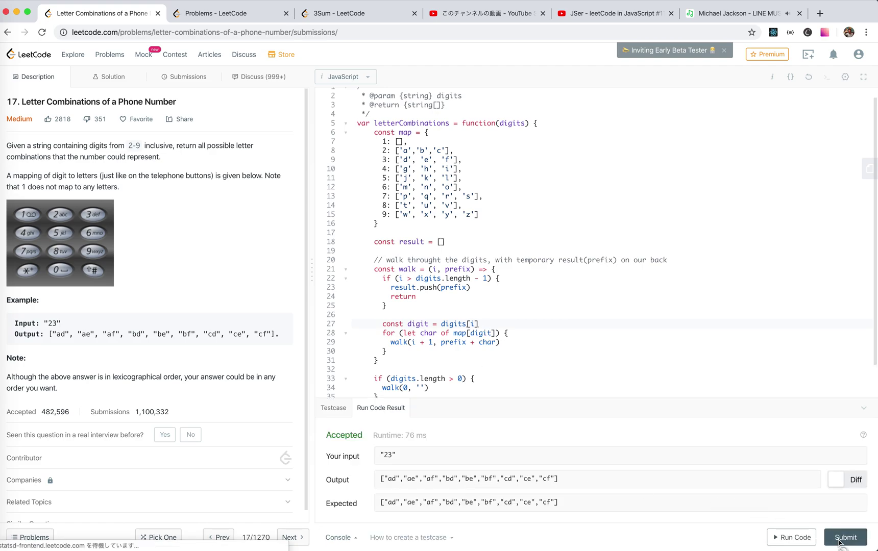
click(38, 77)
scroll(481, 265, down, 1)
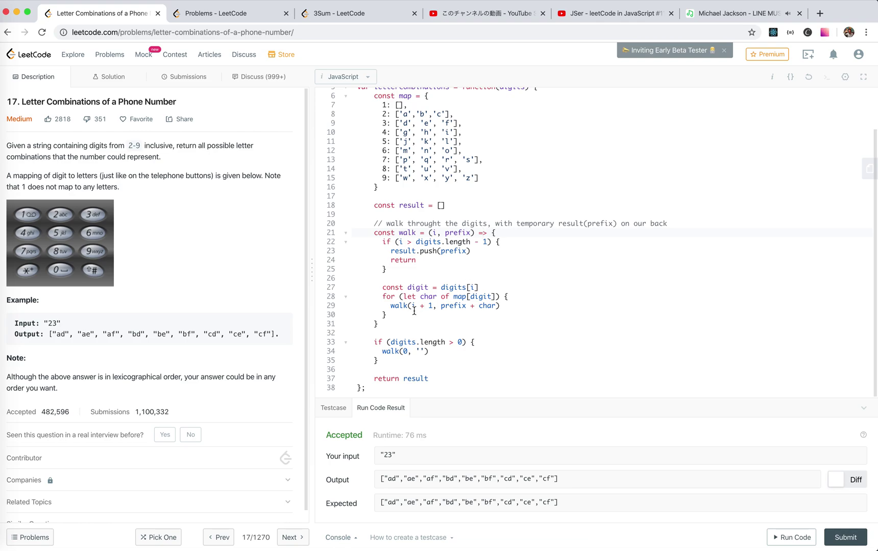
click(396, 306)
scroll(410, 312, up, 2)
scroll(409, 313, down, 2)
scroll(357, 329, down, 1)
scroll(377, 343, up, 3)
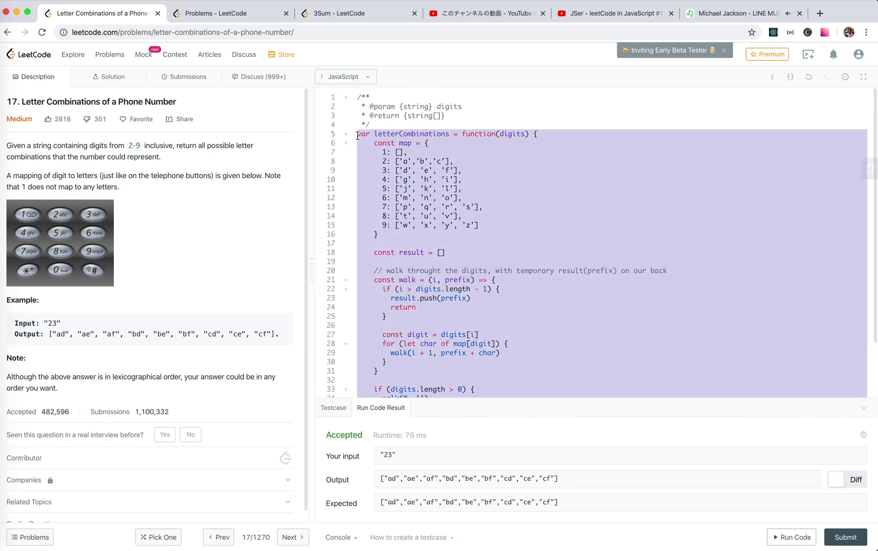
Comment out the recursive solution with Cmd+/ and head it with a 'Recursion' comment
shift+click(357, 135)
key(super+slash)
key(Up)
key(Up)
key(Return)
key(Return)
text(// Recursion)
key(Return)
text(//)
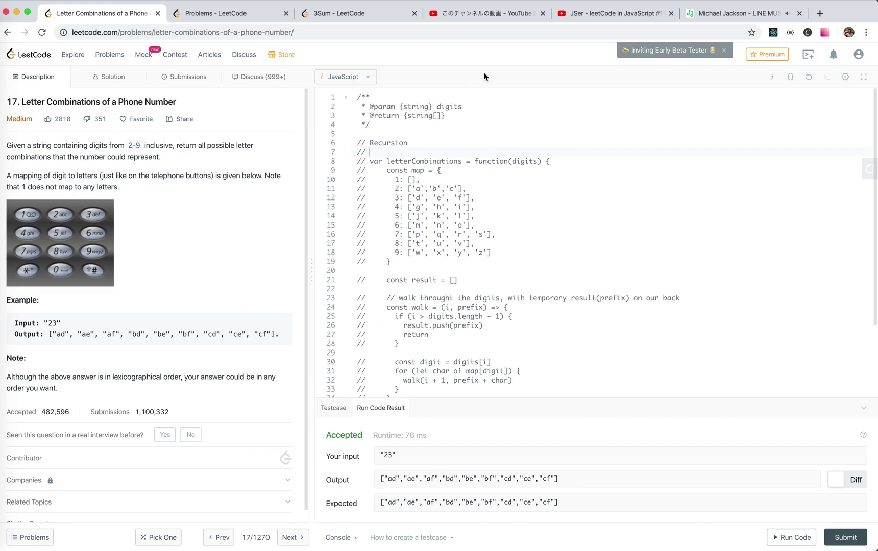
text( Time:)
text( O()
Write the time complexity comment as O(3^n), based on three letters per digit
drag(409, 189, 456, 216)
click(491, 234)
drag(409, 188, 467, 189)
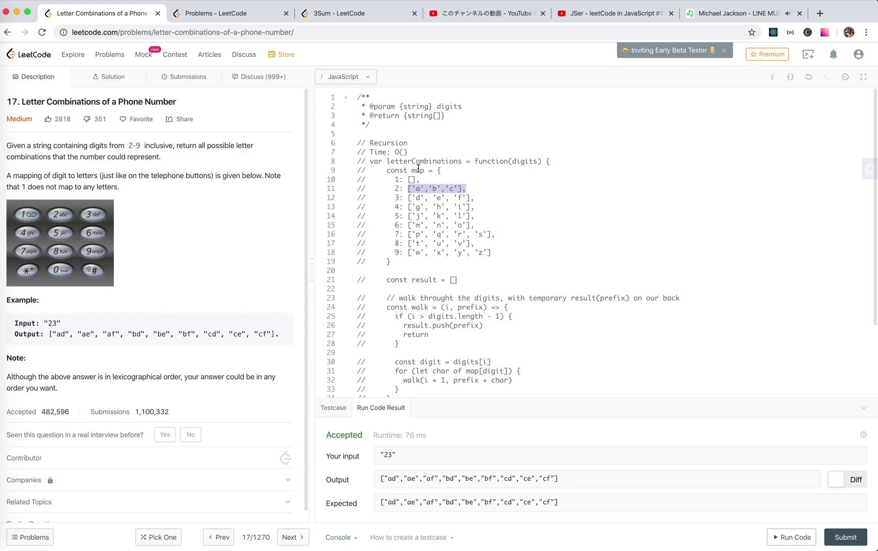
click(404, 152)
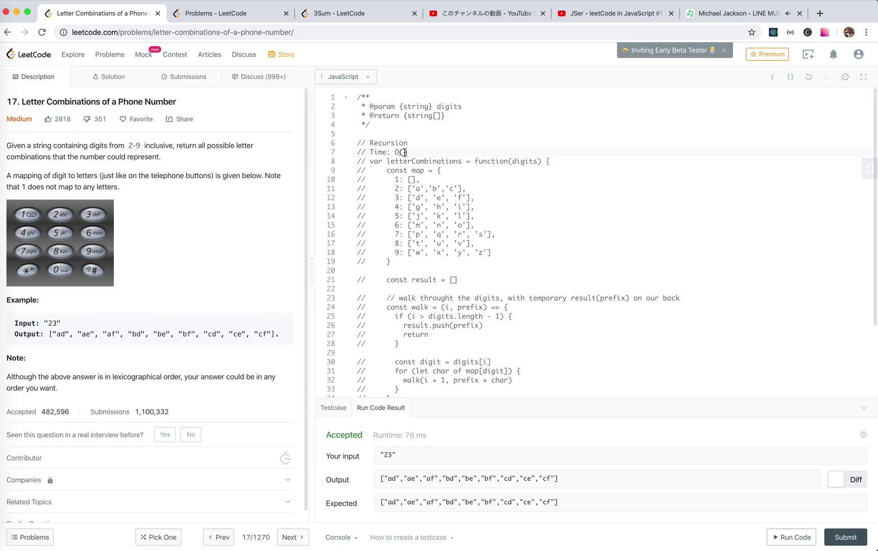
text(3^N)
key(BackSpace)
text(n)
key(Return)
text(// Space:)
scroll(435, 206, down, 3)
scroll(421, 166, up, 3)
text(O()
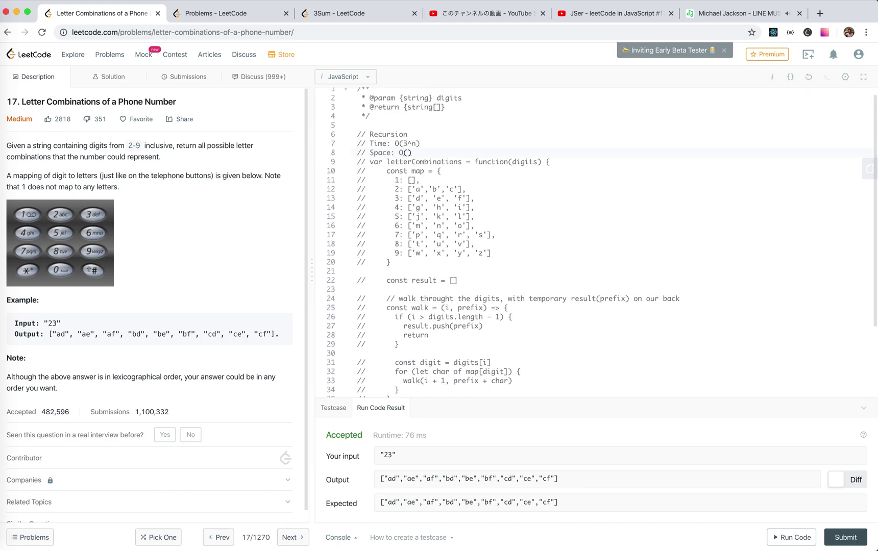
text(3^N)
Complete the space complexity comment, removing a stray 0, and move below the commented code
drag(395, 180, 457, 245)
click(425, 297)
scroll(439, 274, down, 3)
drag(419, 233, 411, 223)
drag(440, 258, 455, 273)
click(454, 288)
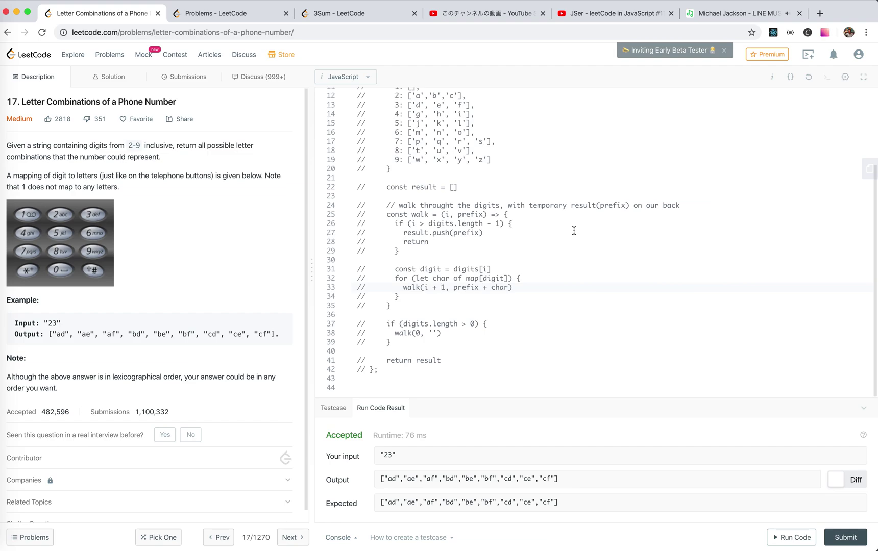
scroll(542, 223, up, 3)
click(428, 126)
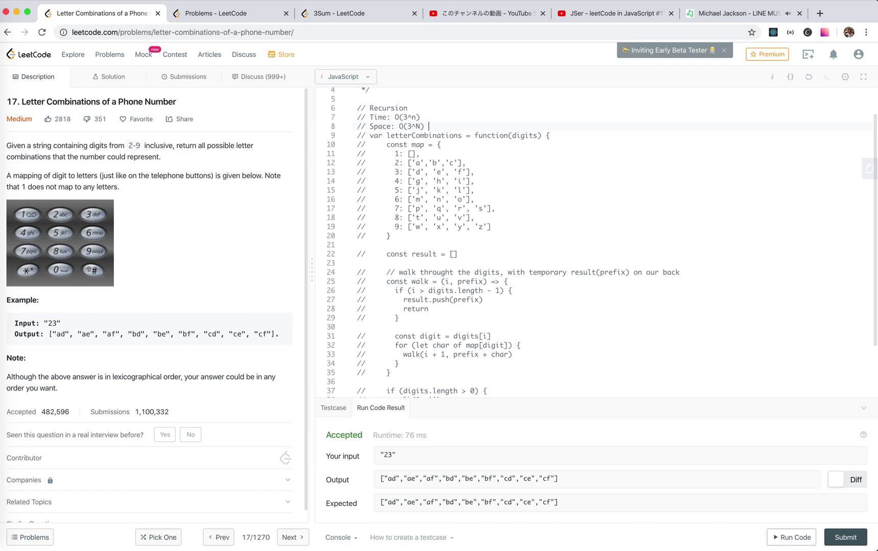
text(+ O(N0)
scroll(541, 240, down, 2)
scroll(542, 240, up, 3)
key(BackSpace)
key(Down)
key(Down)
key(Down)
key(Down)
key(Down)
key(Down)
key(Down)
key(Down)
scroll(447, 368, down, 5)
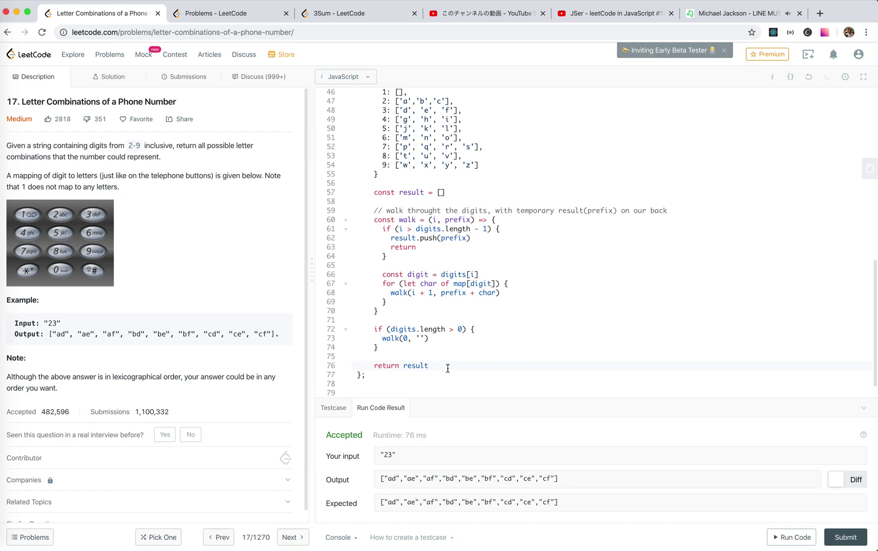
Delete the walk helper and its initial call from the copied function
drag(371, 211, 498, 349)
key(BackSpace)
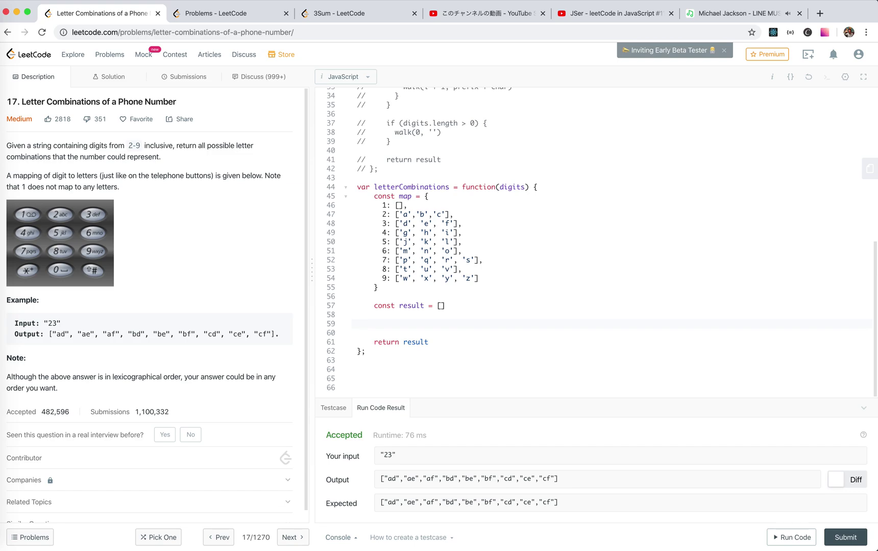
key(BackSpace)
key(BackSpace)
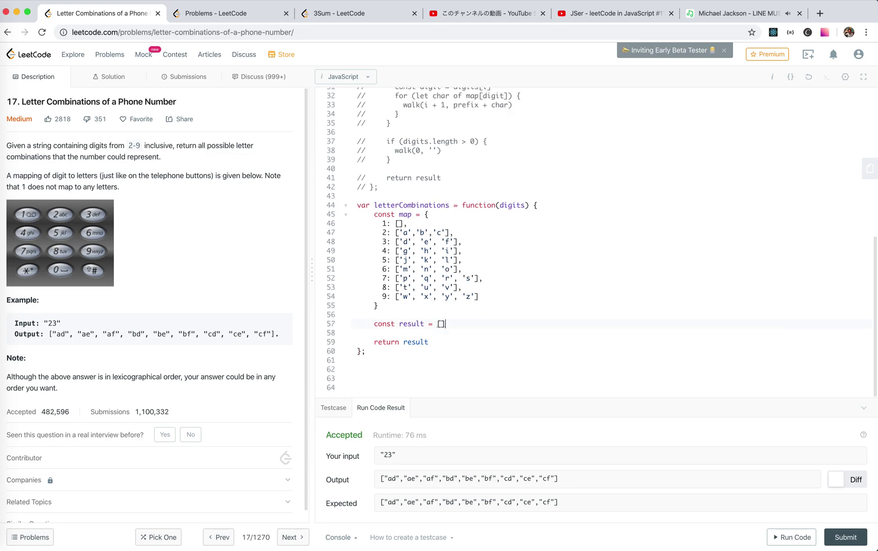
Add an '// Iteration (BFS)' heading comment above the copied function
click(399, 195)
key(Return)
key(Return)
text(// Iteration (BFS)
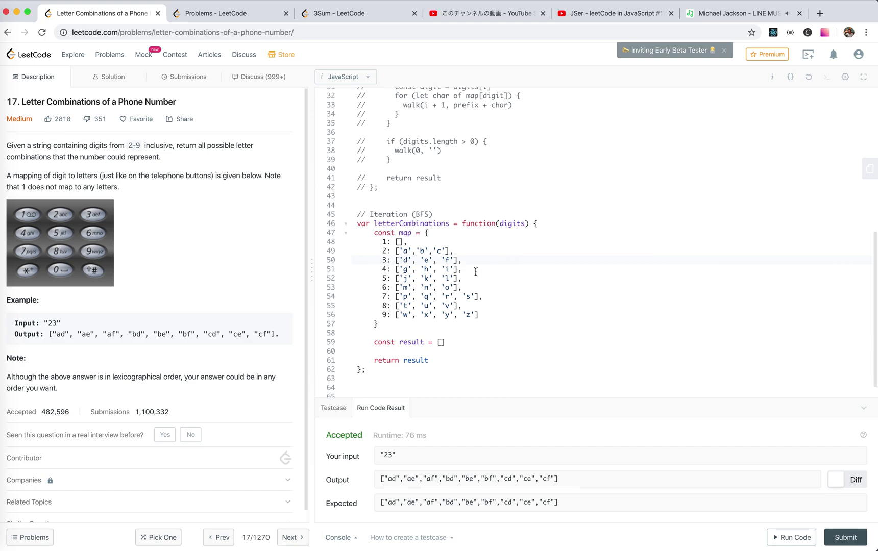
click(458, 345)
Open the digit loop body and fix the misspelled digit variable name
key(Return)
key(Return)
scroll(480, 316, down, 2)
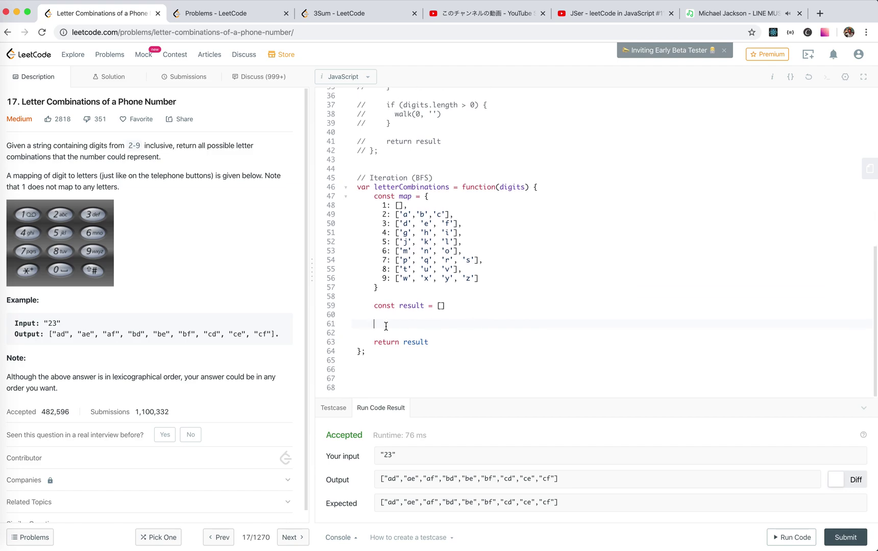
text(for (let i = 0; )
text(i < digits.length; i++) {)
key(Return)
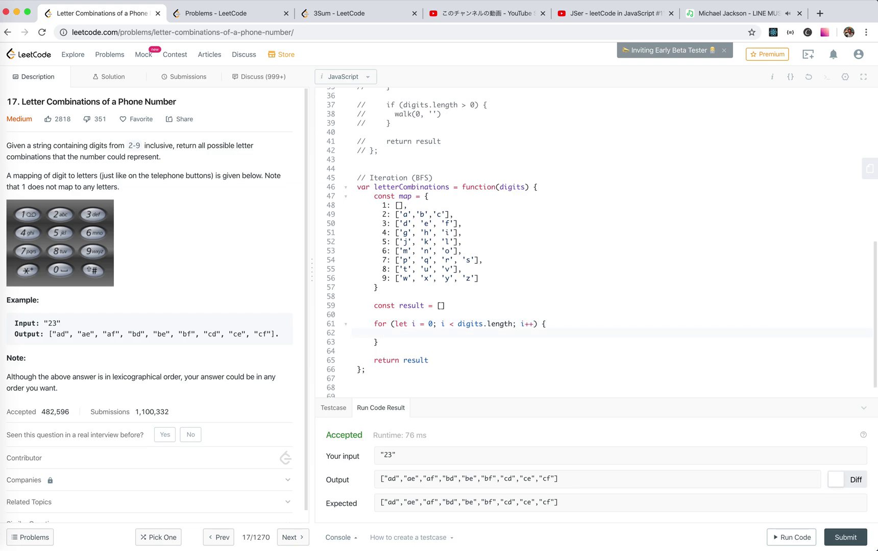
text(const difit)
key(BackSpace)
key(BackSpace)
key(BackSpace)
key(BackSpace)
key(BackSpace)
text(git = digits[i)
text(])
key(Return)
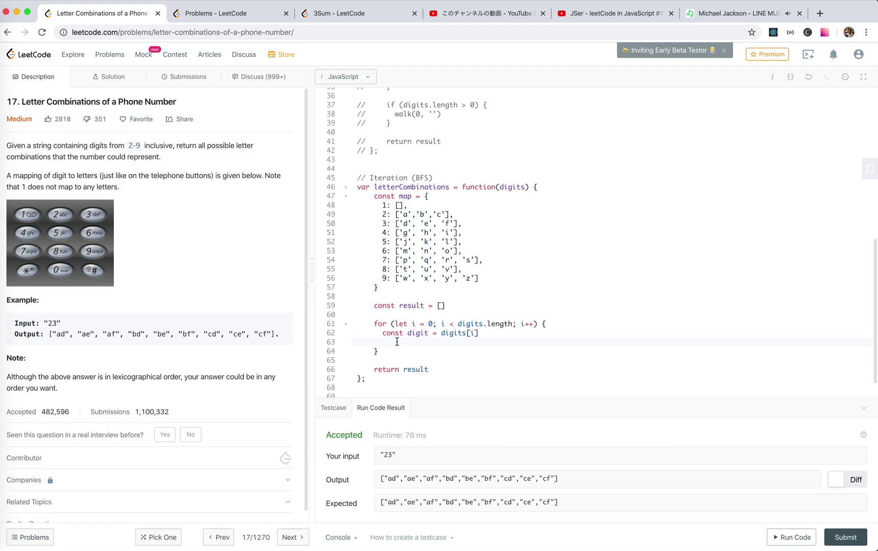
double_click(416, 333)
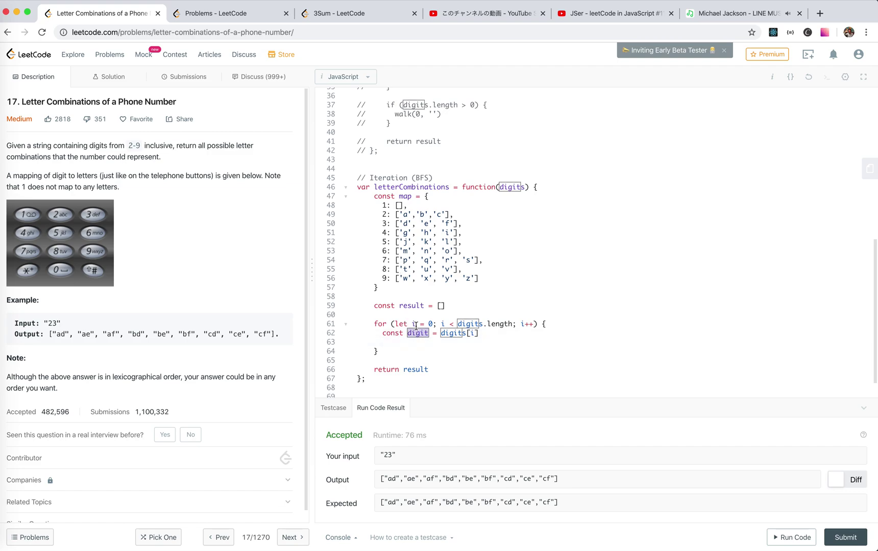
click(398, 206)
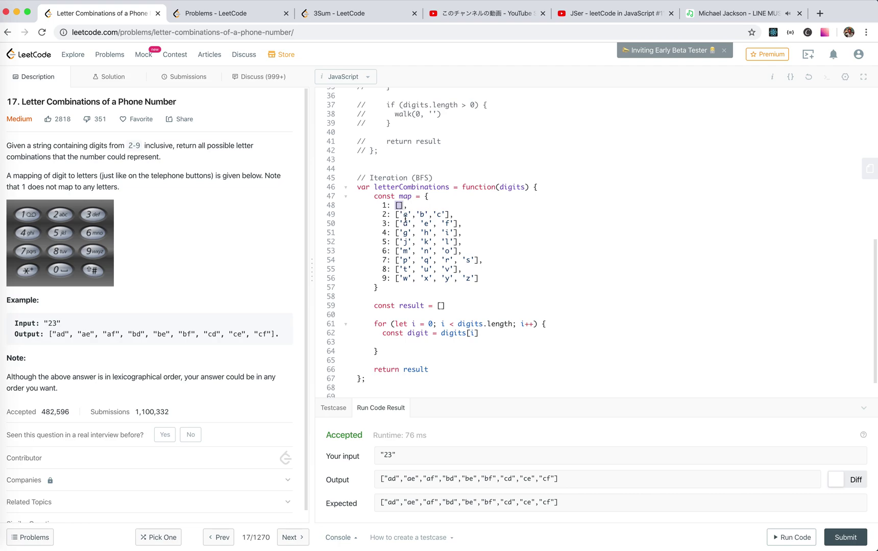
click(403, 341)
text(if (reu)
Seed result with '' and add if (digits.length === 0) return [] at the top
key(BackSpace)
text(sult.)
key(BackSpace)
key(BackSpace)
key(BackSpace)
key(BackSpace)
key(BackSpace)
key(BackSpace)
key(BackSpace)
key(BackSpace)
key(BackSpace)
key(BackSpace)
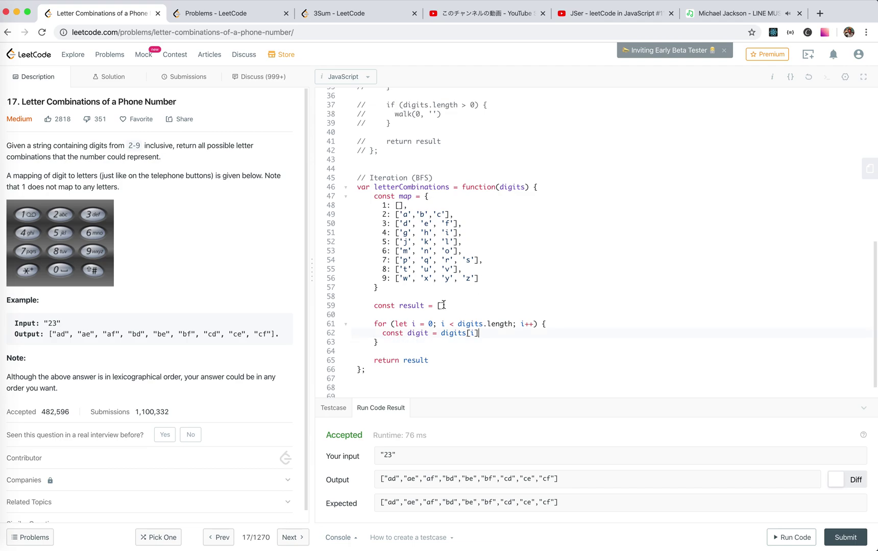
click(440, 305)
text(')
click(538, 187)
key(Return)
text(if (digits.length === 0) return [])
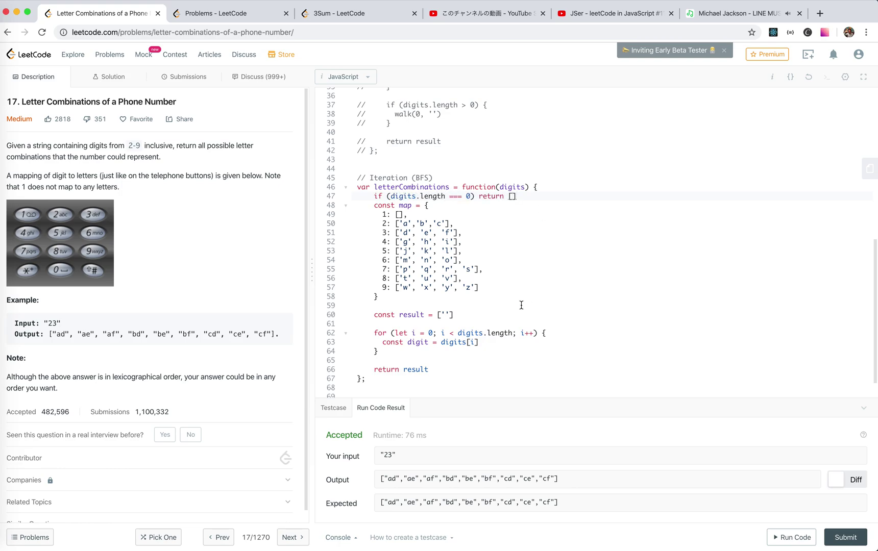
click(497, 335)
key(Return)
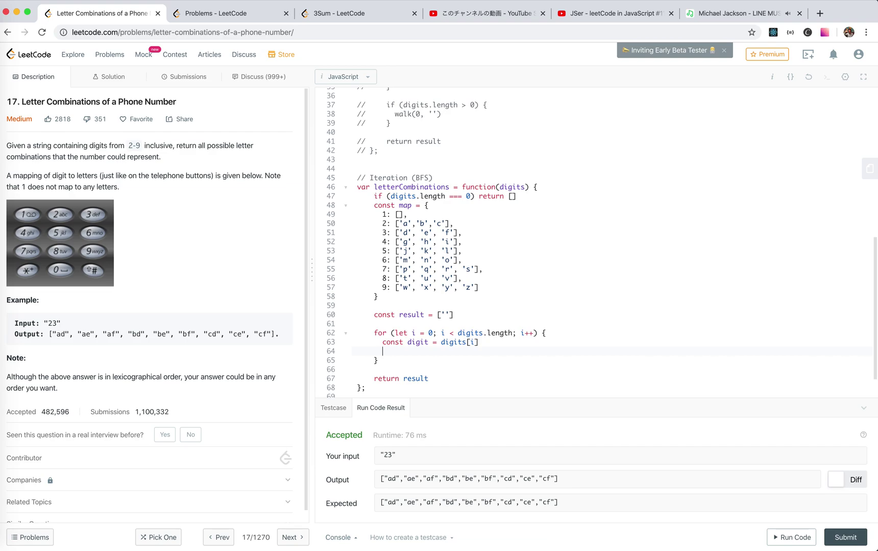
Add result.push(NULL) in the digit loop, with a blank line before the inner for
drag(455, 315, 420, 314)
click(413, 348)
key(Return)
key(Up)
key(Down)
key(BackSpace)
key(BackSpace)
key(BackSpace)
key(BackSpace)
key(Return)
text(result.push(NULL))
key(Return)
key(Return)
text(for)
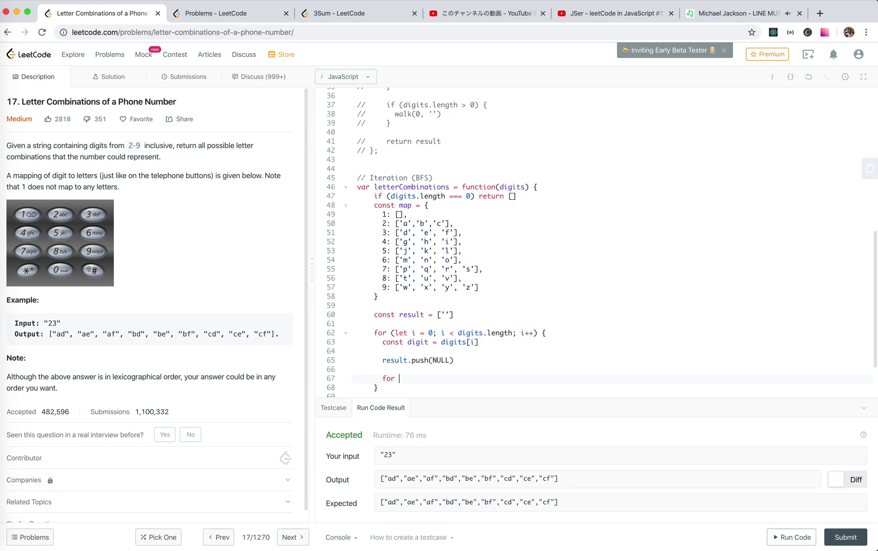
text((let head = result.shift()
Remove the duplicate head declaration from the inner loop header
click(437, 379)
text(;)
text(  head)
key(End)
key(Left)
text(;)
drag(419, 378, 447, 381)
key(BackSpace)
Make the header for (let head; head = result.shift();) with an empty body
click(511, 379)
text(;)
click(437, 378)
text(;)
text( head)
key(End)
key(Left)
key(BackSpace)
drag(444, 380, 537, 378)
click(543, 378)
text({)
key(Return)
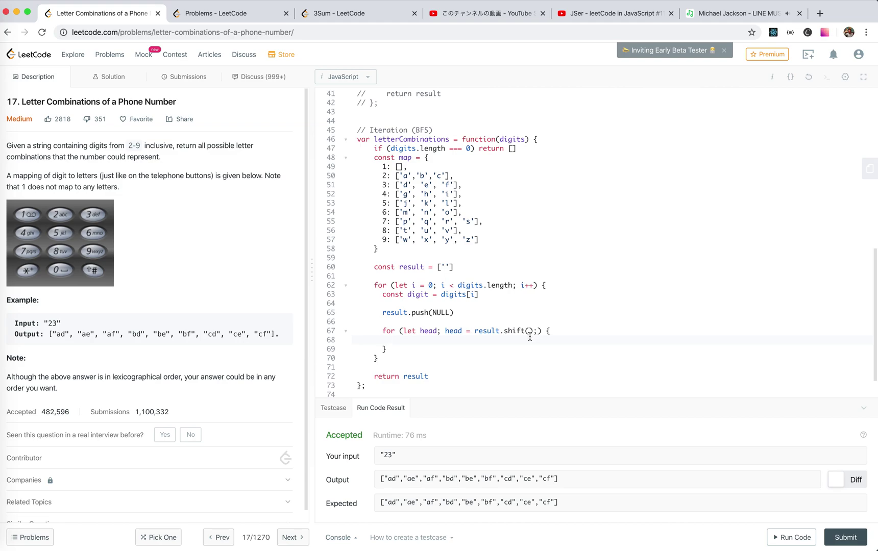
Move the result.shift() assignment out of the inner loop's condition and declaration
drag(534, 331, 467, 331)
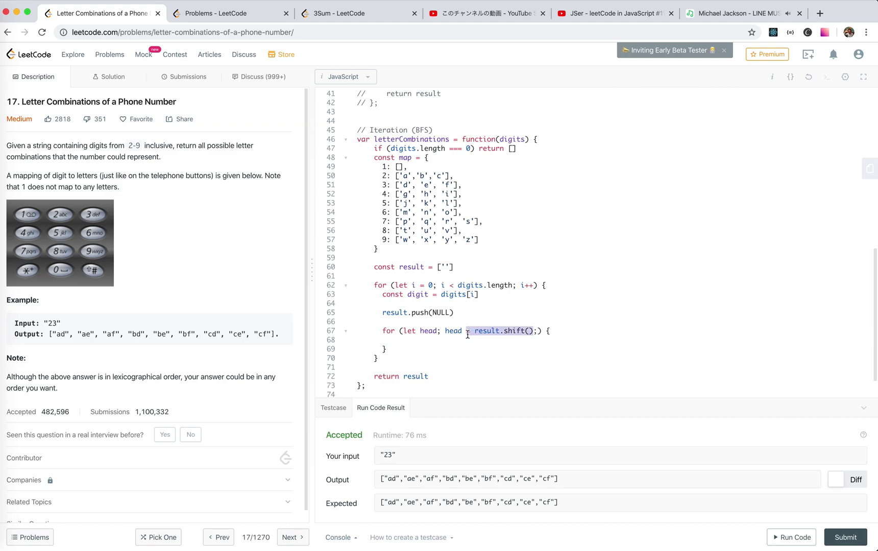
key(BackSpace)
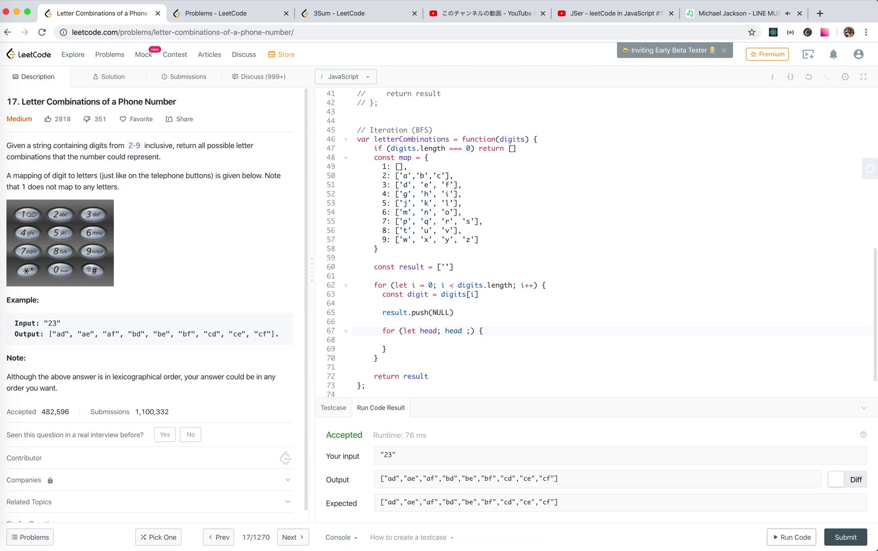
key(Left)
key(Left)
key(Left)
text(=)
text( result.shift())
click(535, 332)
text(!==)
click(449, 331)
key(BackSpace)
key(BackSpace)
key(BackSpace)
text(;)
shift+click(508, 331)
key(BackSpace)
Change NUL to null, add 'head = ' before result.shift(), and remove the stray semicolon
key(Right)
key(Right)
key(Right)
text(n)
key(BackSpace)
text(NUL)
key(BackSpace)
key(BackSpace)
key(BackSpace)
text(null)
text(result.shift();)
click(513, 330)
text(head =)
click(608, 330)
key(BackSpace)
key(Down)
Remove the blank line and add for (let char of map[digit]) pushing head + char
click(466, 324)
key(ctrl+shift+k)
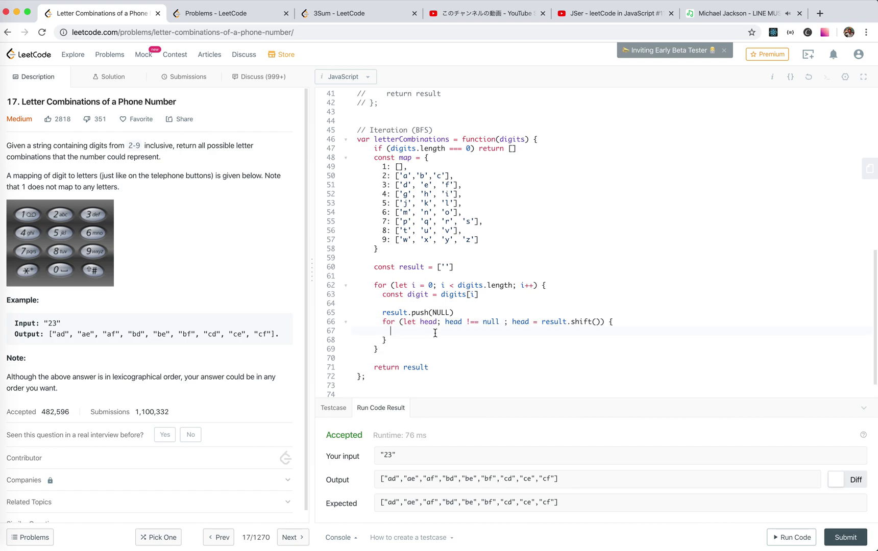
text(for ()
text(let char of)
text( map)
text([digit]))
text( {)
key(Return)
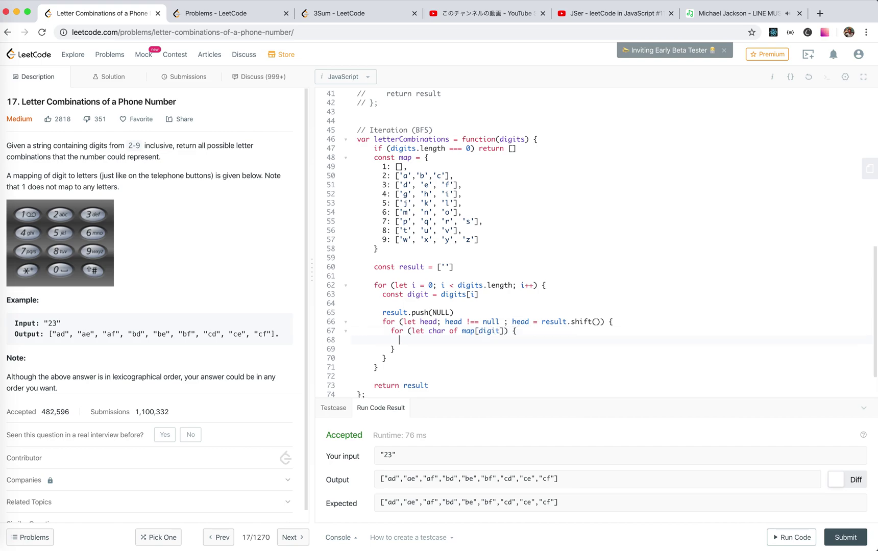
text(result.push()
text(head + char)
key(Down)
key(Down)
Change the uppercase NULL marker on line 65 to null
click(481, 284)
drag(395, 285, 459, 286)
click(453, 294)
double_click(442, 313)
text(null)
drag(513, 321, 549, 321)
click(549, 321)
click(445, 313)
Review the empty-string seed on line 60 and the inner loop header on line 67
click(440, 267)
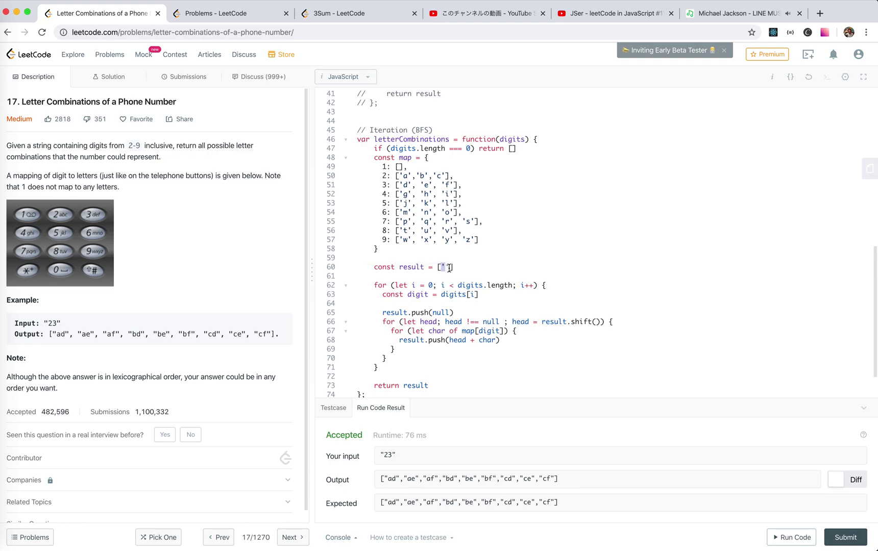
drag(450, 267, 440, 267)
click(417, 267)
drag(389, 333, 536, 332)
click(536, 332)
click(467, 350)
Run the code, get Wrong Answer, and add console.log(char, head) inside the inner loop
click(782, 541)
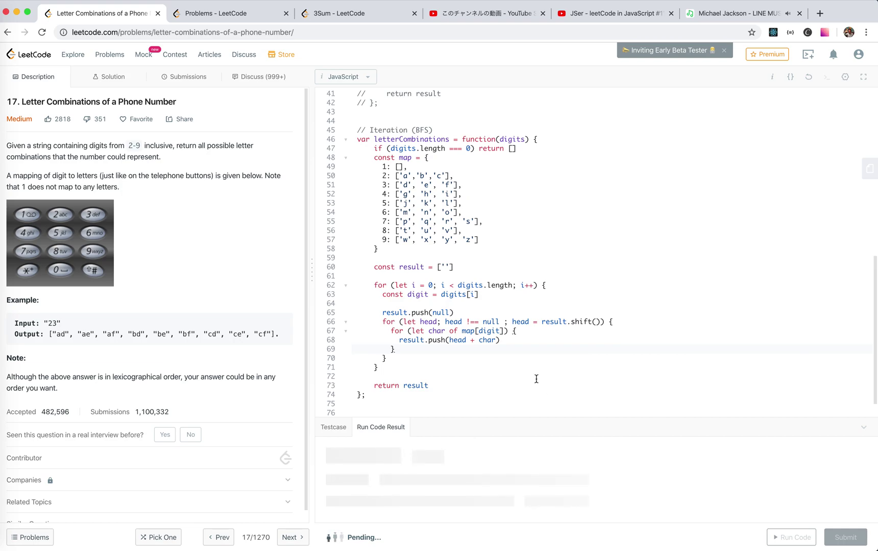
click(461, 268)
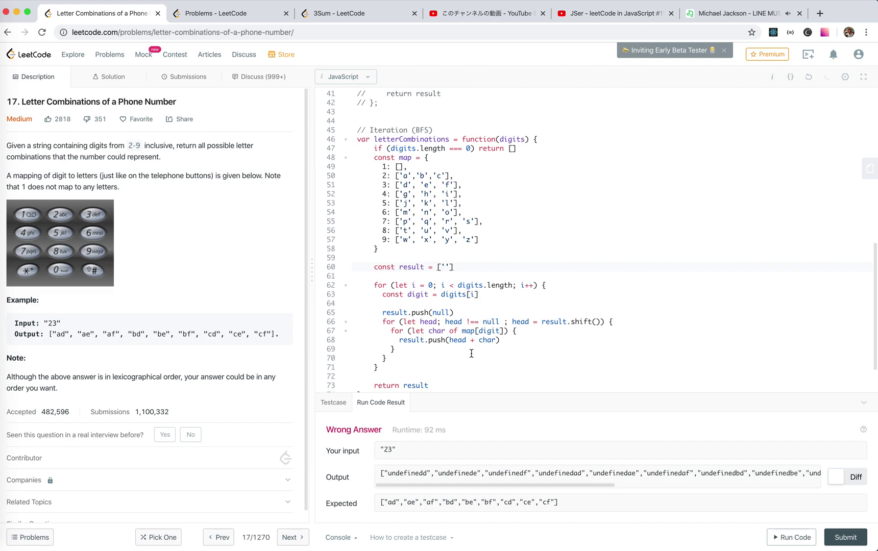
click(625, 321)
click(549, 334)
key(Return)
text(console.log(char, head)
Rerun with logging, add ' = result.shift()' after the first head, and run again
click(786, 535)
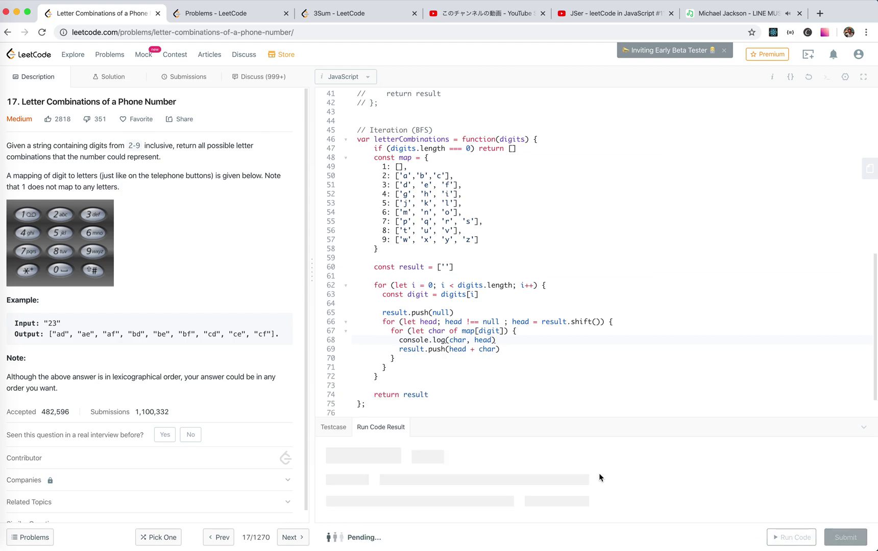
scroll(562, 411, down, 2)
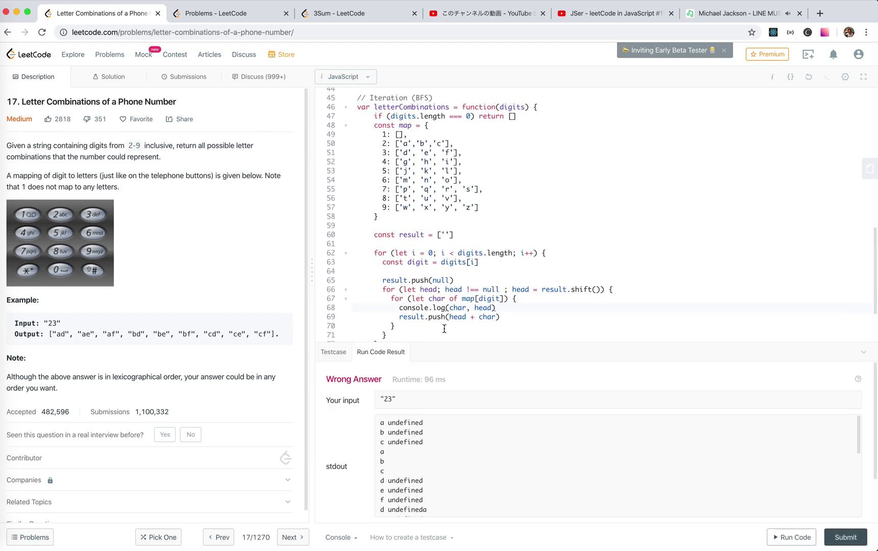
double_click(482, 307)
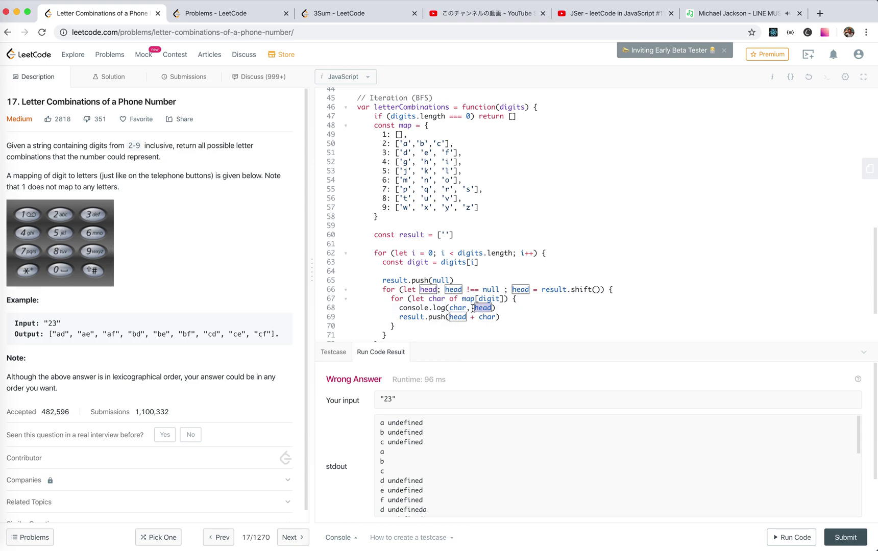
double_click(453, 290)
click(446, 291)
double_click(436, 291)
click(437, 291)
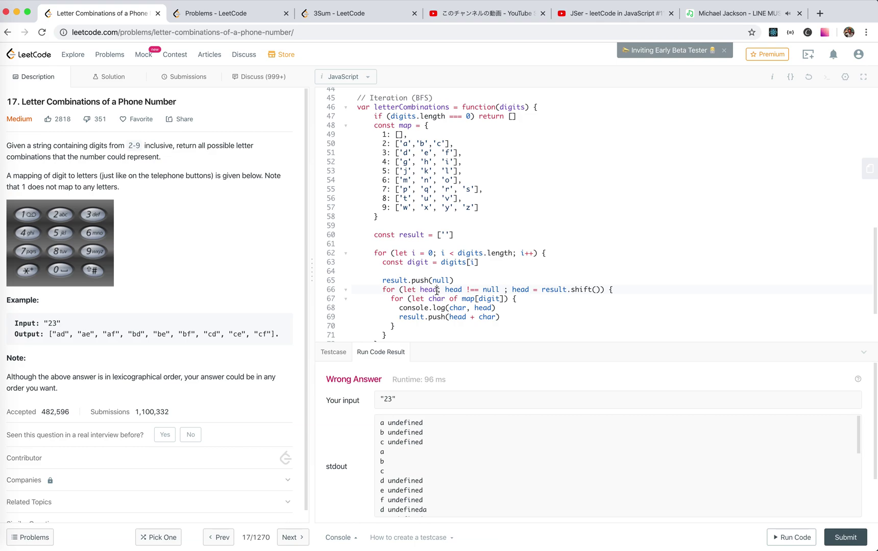
text(= result.shift())
click(791, 536)
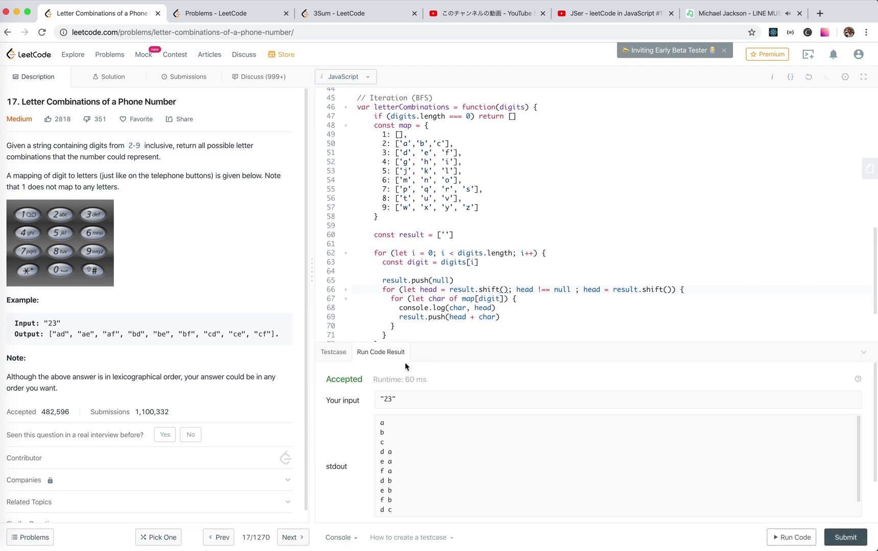
Delete the console.log debug line and submit, getting Success at 52 ms
drag(510, 309, 199, 313)
key(BackSpace)
key(BackSpace)
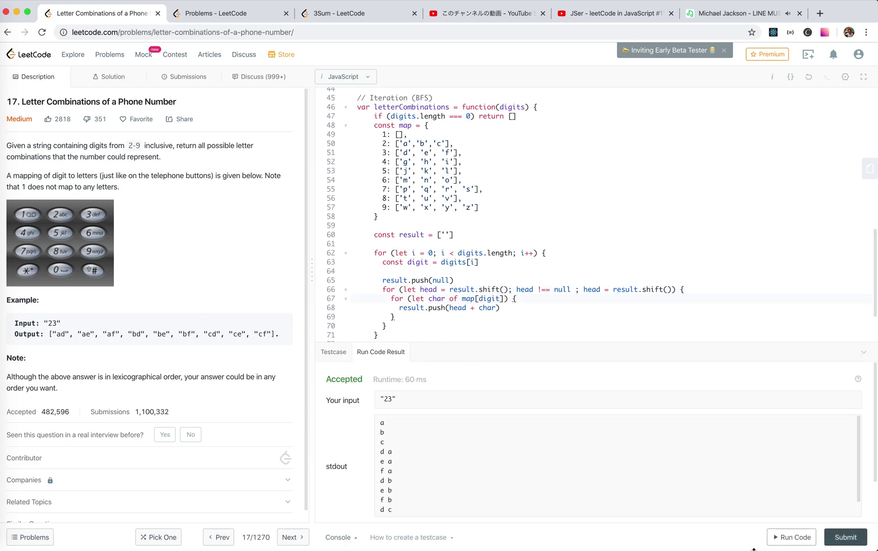
click(826, 540)
click(530, 275)
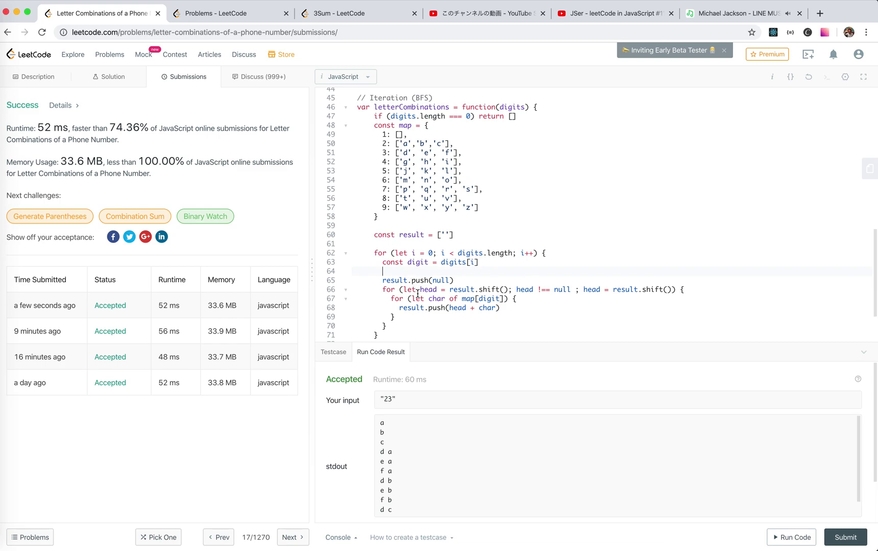
scroll(458, 279, down, 2)
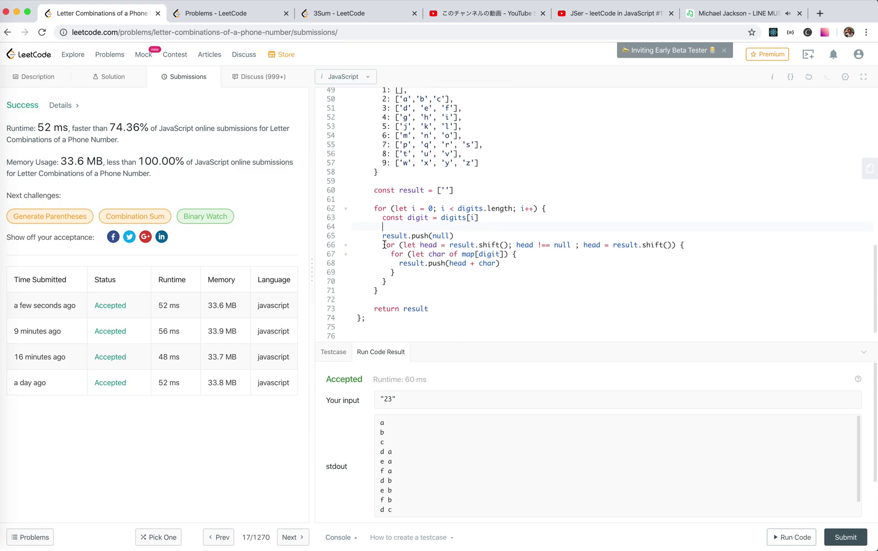
drag(384, 245, 710, 245)
click(711, 245)
Add let head and begin a while loop below result.push(null)
click(453, 236)
key(Return)
text(let head)
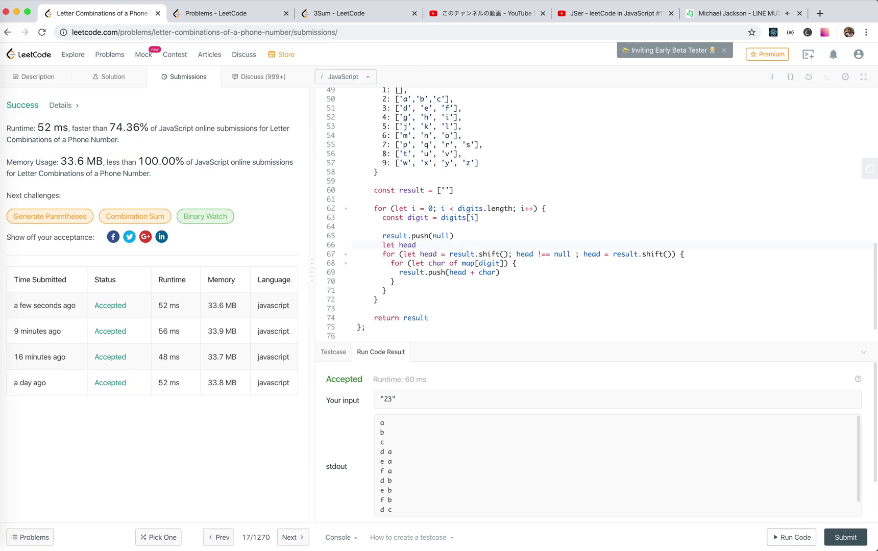
key(Return)
text(while (head =)
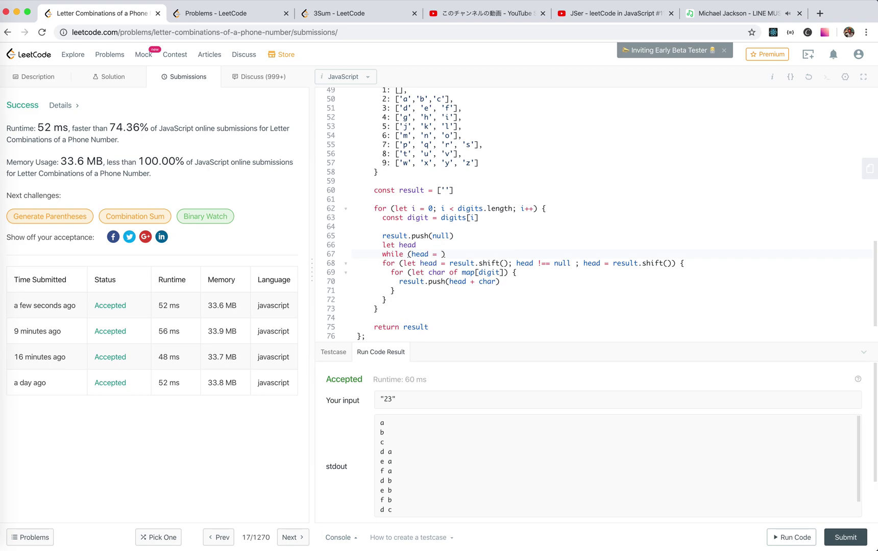
drag(614, 266, 671, 263)
key(super+c)
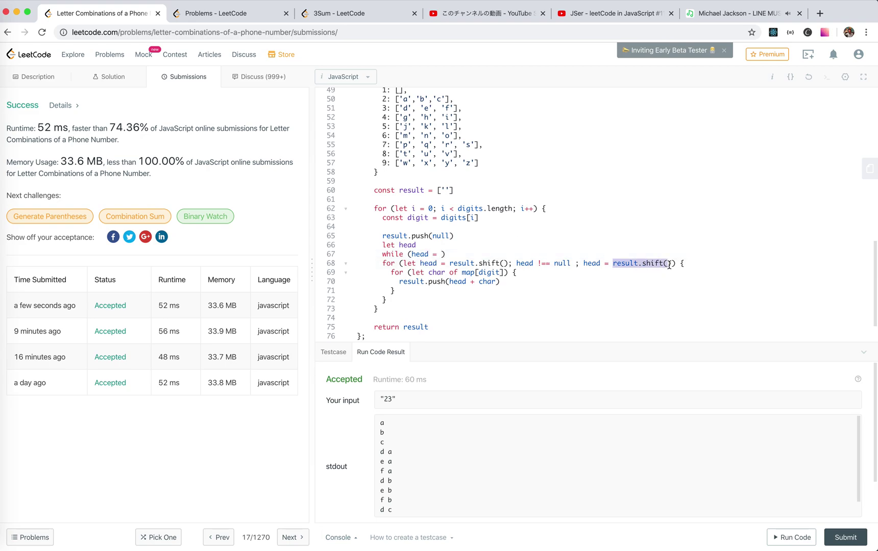
click(442, 254)
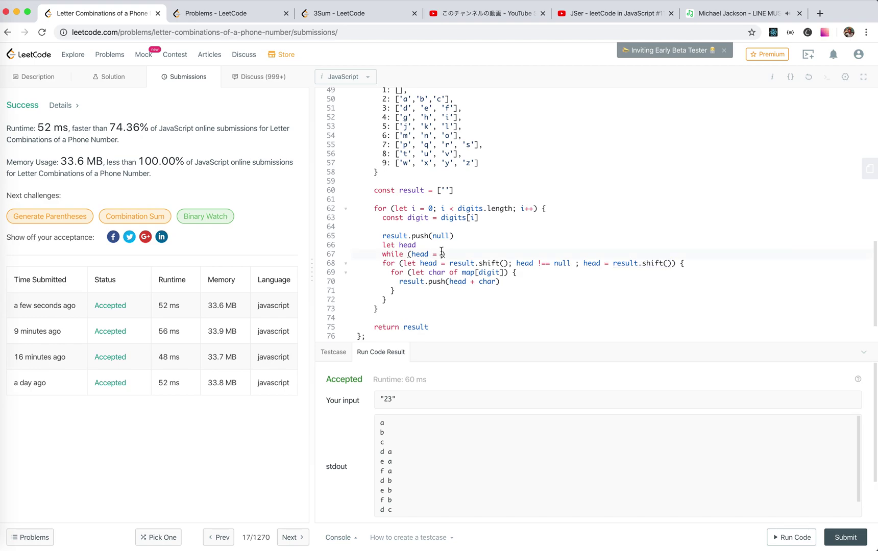
key(shift+Left)
key(shift+Left)
key(shift+Left)
key(shift+Left)
key(shift+Left)
key(shift+Left)
Complete while ((head = result.shift()) !== null) and delete the old for-loop header
key(super+v)
key(super+z)
click(441, 254)
key(super+v)
click(410, 253)
text(()
text())
key(BackSpace)
text(null) {)
key(Return)
key(super+d)
key(super+d)
key(super+d)
click(422, 280)
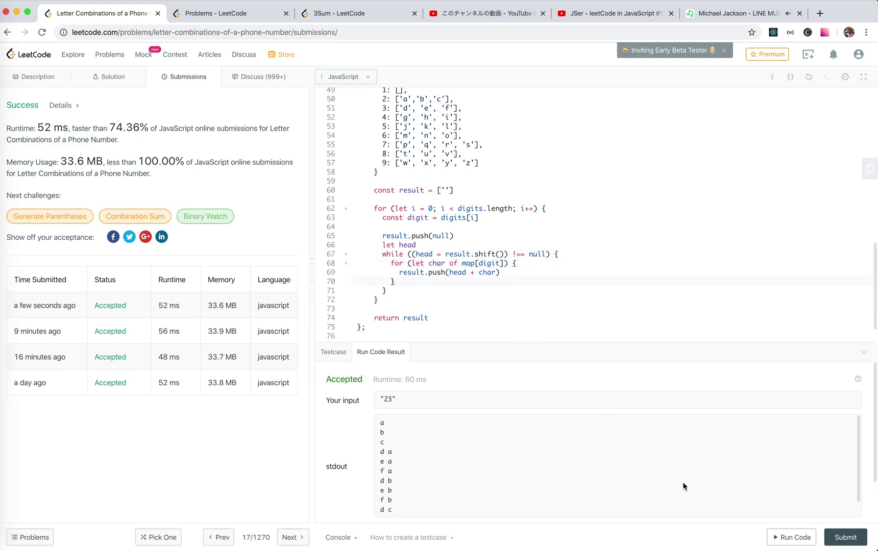
click(461, 236)
Run the while-loop version, then submit it twice for Accepted at 52 ms
click(792, 537)
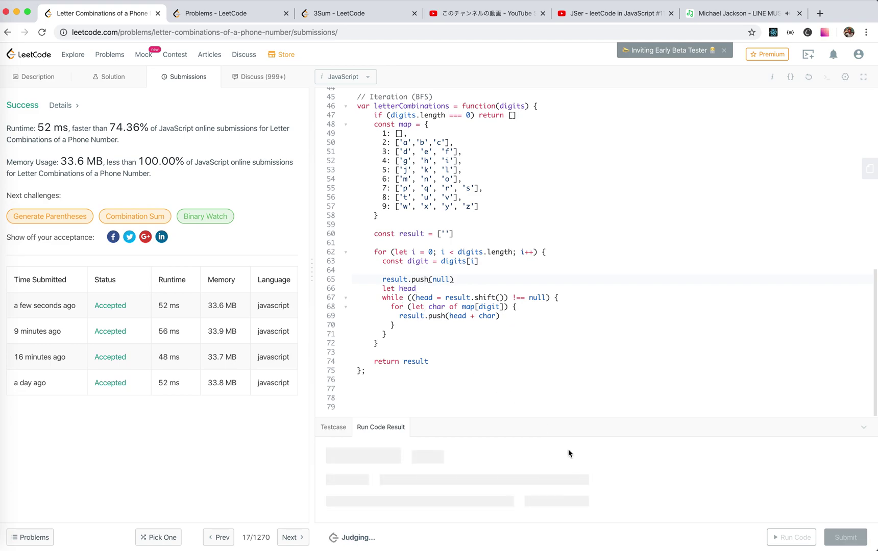
click(845, 537)
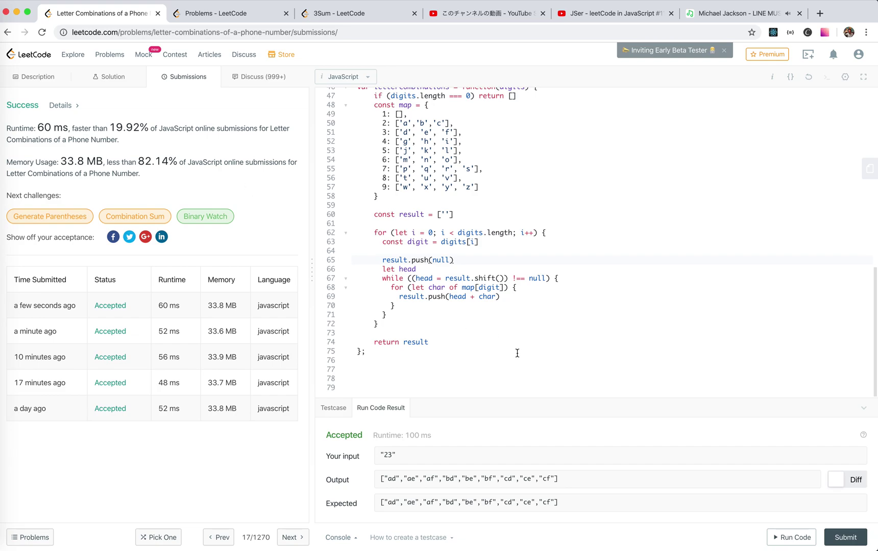
click(852, 536)
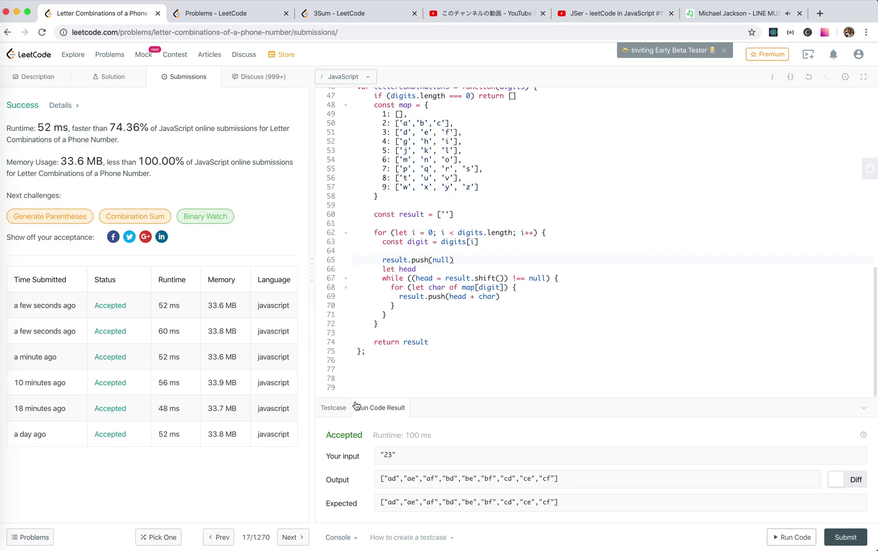
click(417, 277)
scroll(447, 279, up, 3)
click(444, 158)
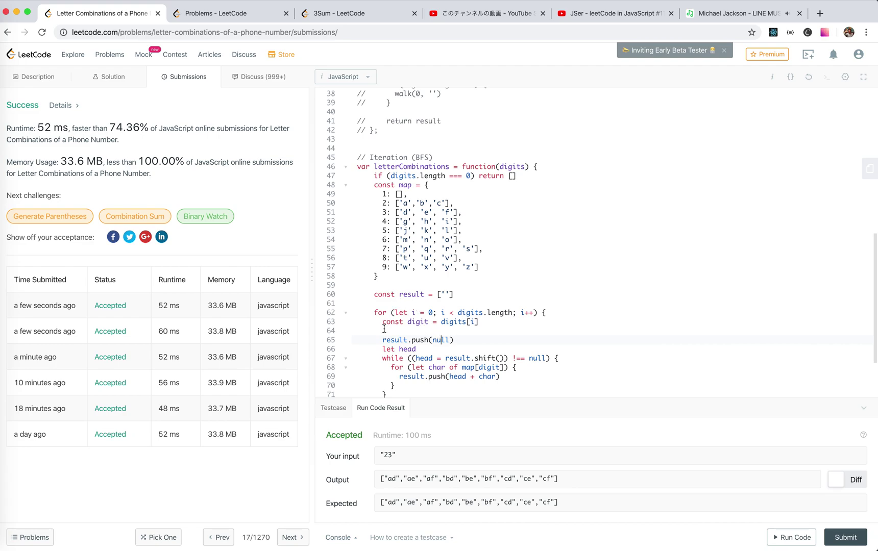
Glance over lines 64–68 of the code, then check the 'ad' example output in the Description
mouse_move(384, 329)
mouse_down()
mouse_move(449, 354)
mouse_move(449, 367)
mouse_up()
click(449, 354)
click(401, 368)
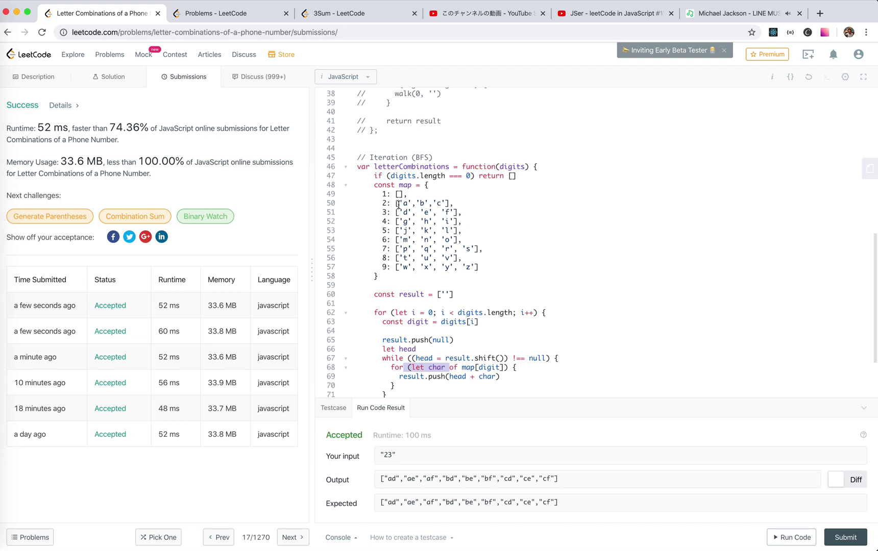
click(60, 81)
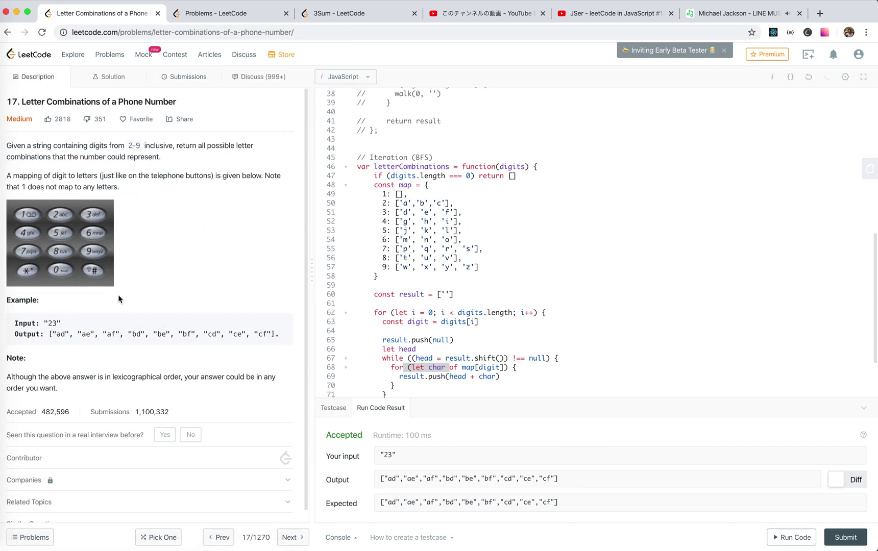
double_click(58, 334)
click(121, 337)
Review the commented recursive solution's uses of 'walk', then the while-loop lines 63–70
click(504, 267)
scroll(461, 286, down, 2)
scroll(461, 286, up, 5)
scroll(461, 286, up, 2)
scroll(461, 287, up, 1)
scroll(461, 287, down, 2)
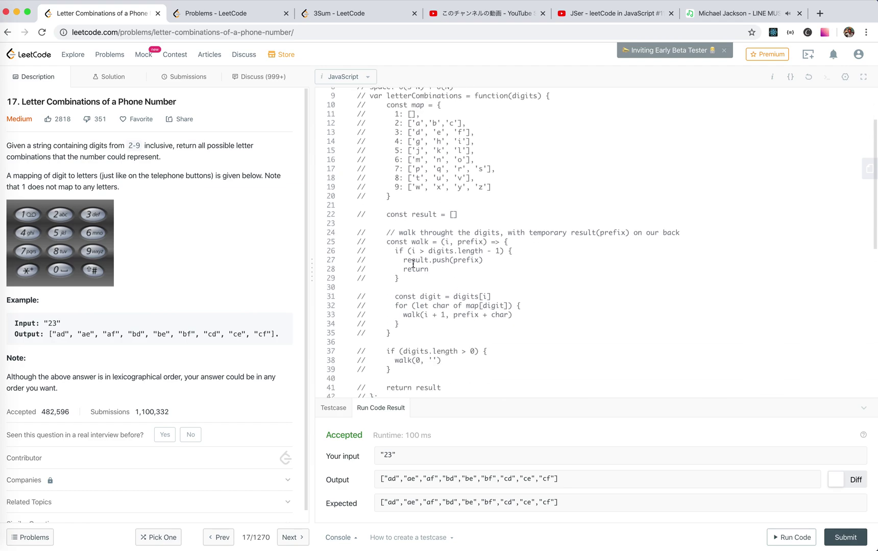
scroll(415, 264, down, 2)
scroll(411, 263, up, 2)
drag(403, 246, 438, 306)
scroll(438, 274, down, 3)
click(436, 197)
scroll(427, 277, up, 3)
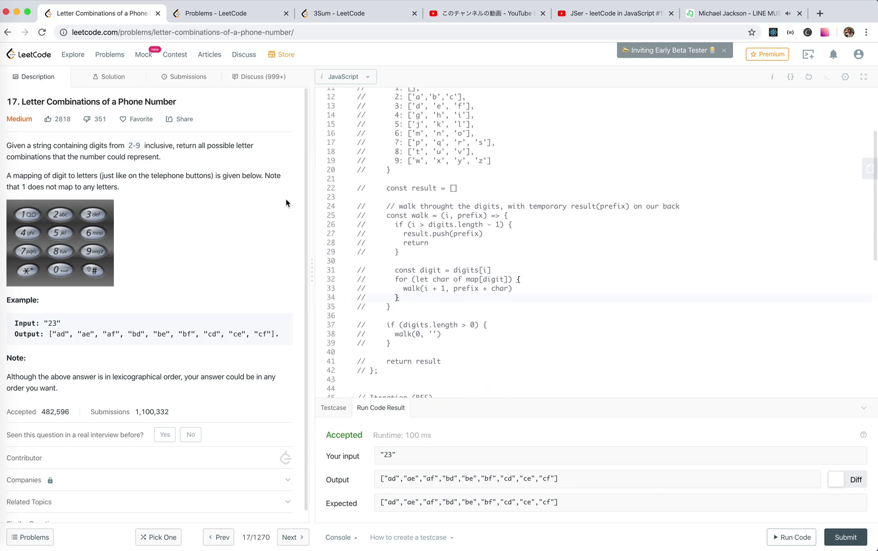
double_click(419, 216)
scroll(425, 215, down, 5)
scroll(425, 215, up, 2)
scroll(426, 215, down, 8)
drag(373, 240, 419, 306)
click(419, 307)
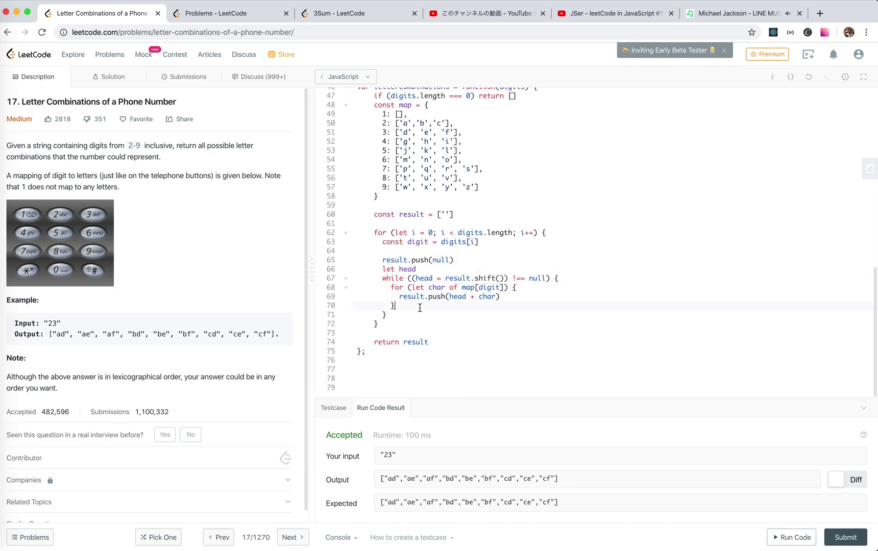